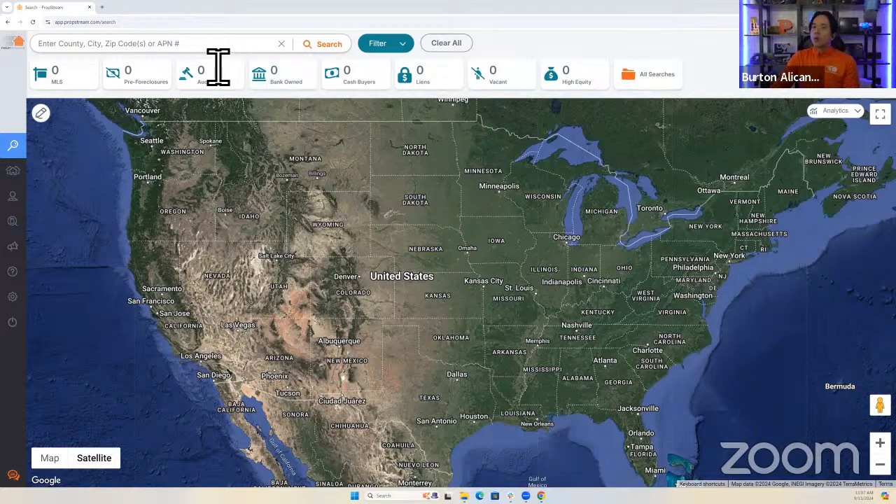
Step: Search for properties in Memphis, TN
click(218, 66)
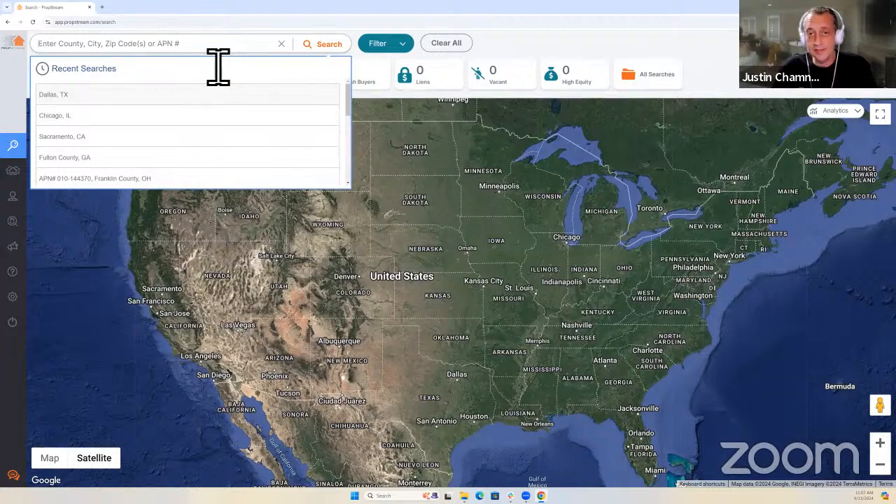
text(memphis)
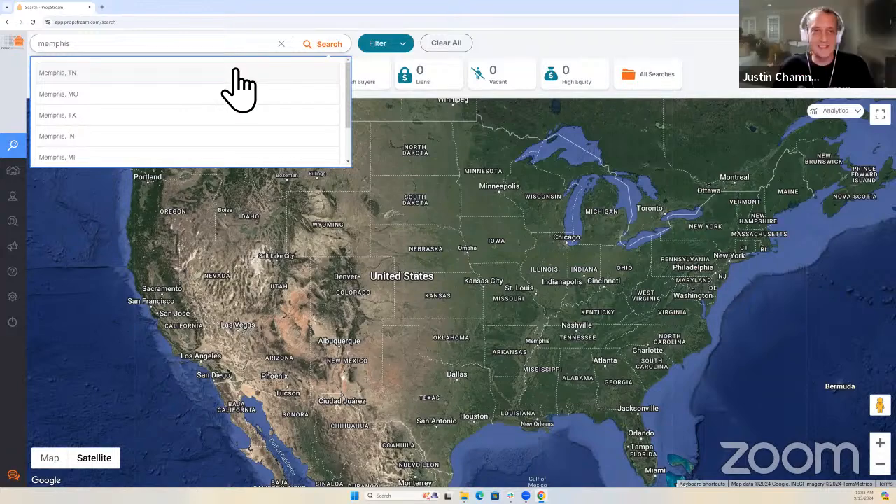
click(231, 74)
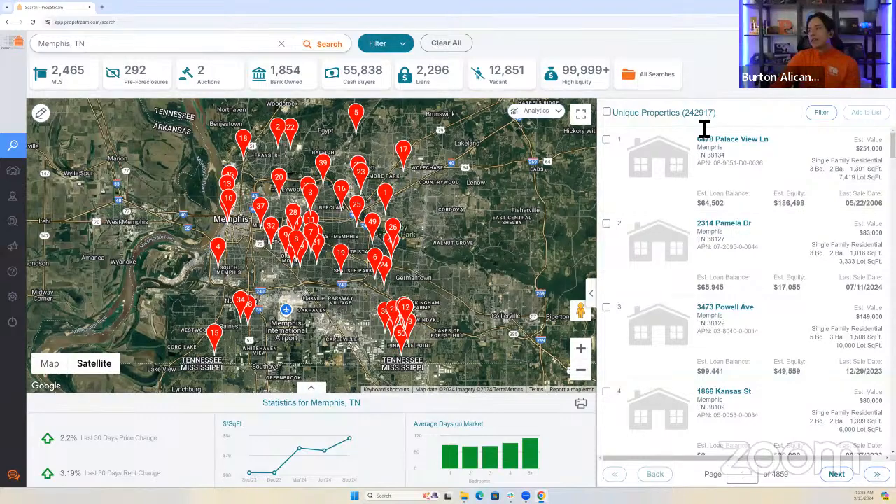
Step: Filter the Memphis properties by the Cash Buyers quick list choice
click(407, 46)
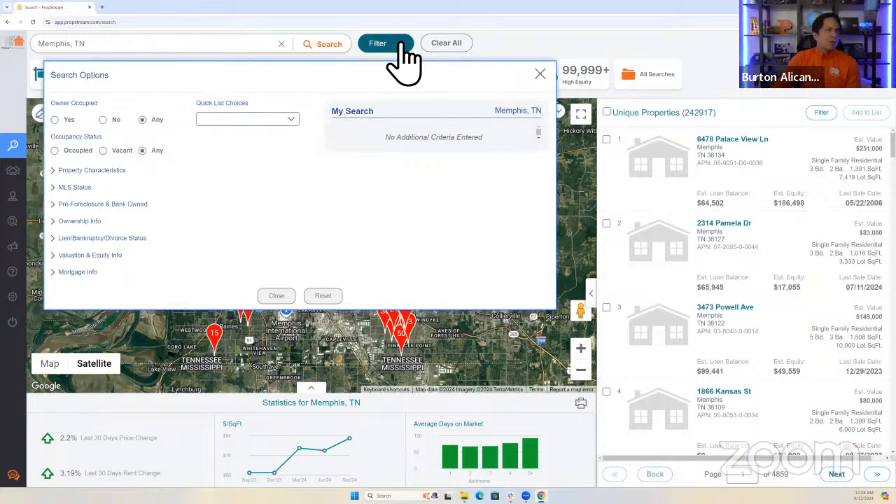
click(402, 45)
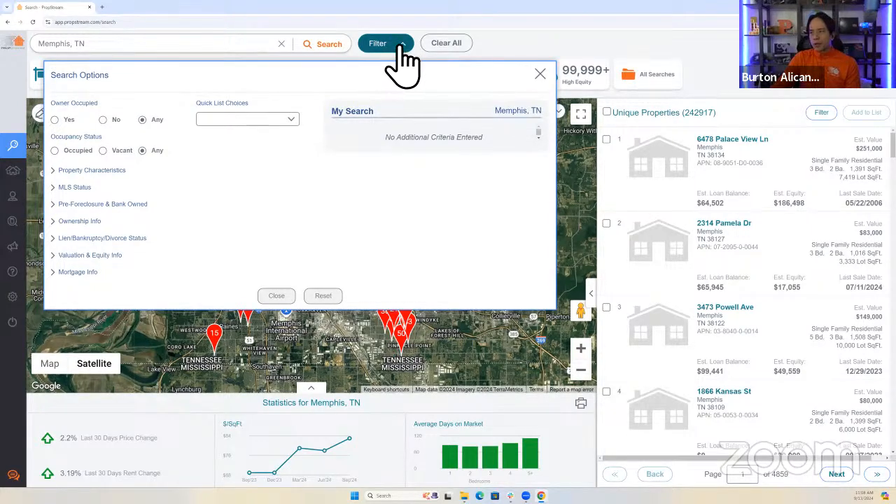
click(262, 119)
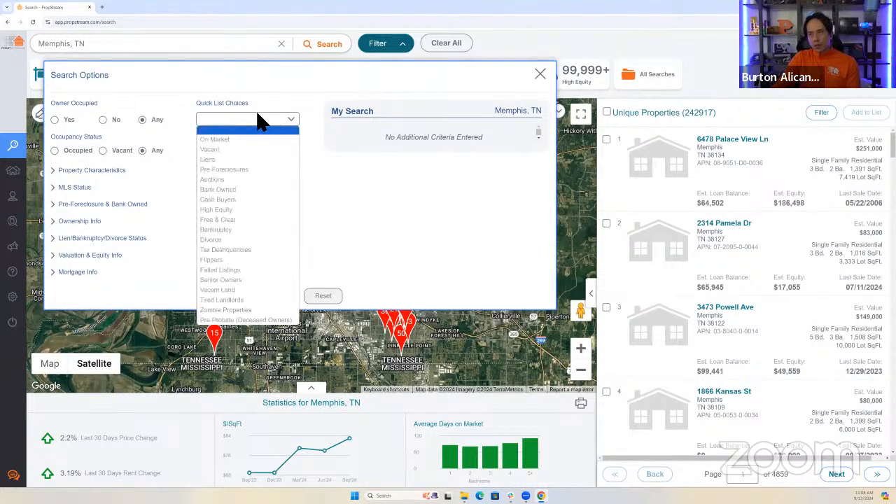
click(236, 201)
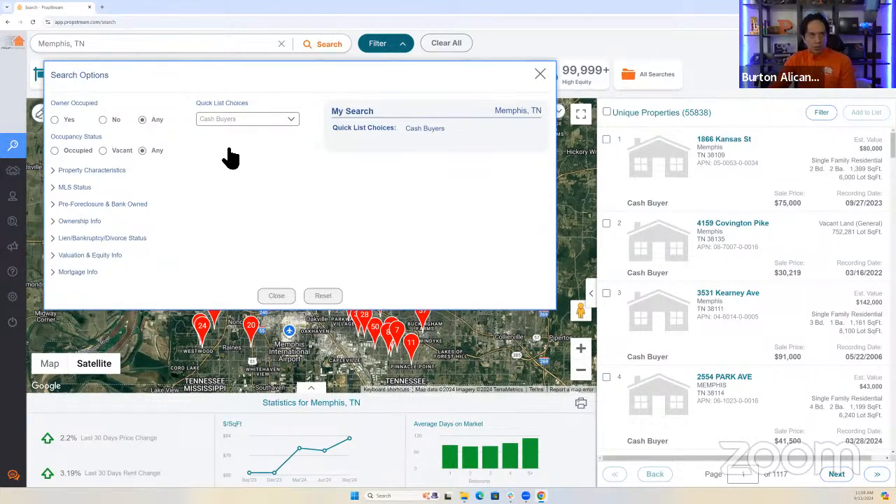
Step: Restrict the property characteristics to the Residential classification and the Single Family property type
click(91, 175)
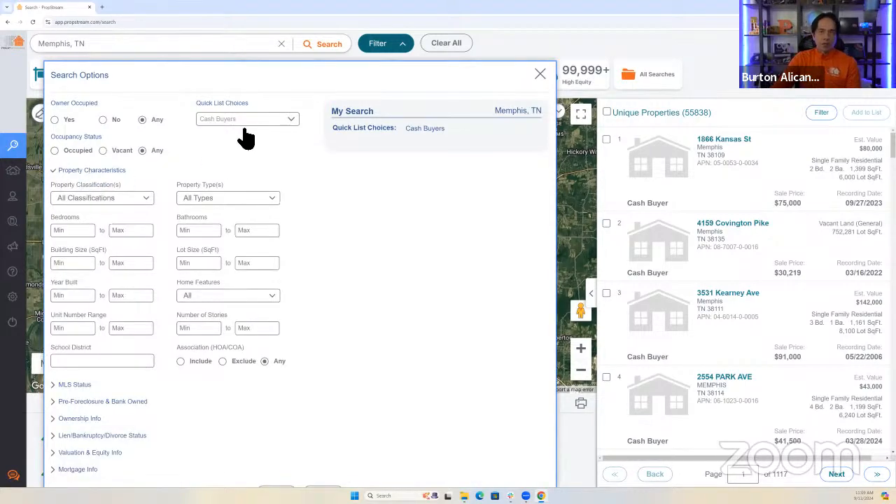
click(91, 199)
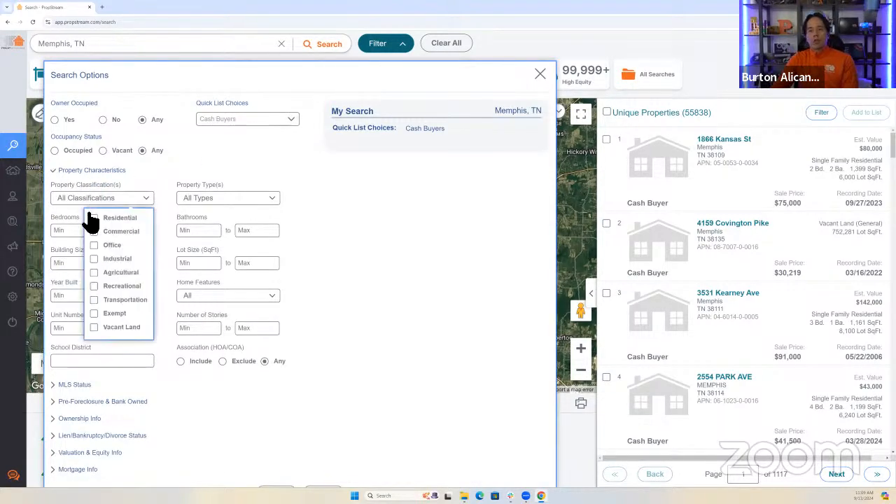
click(115, 220)
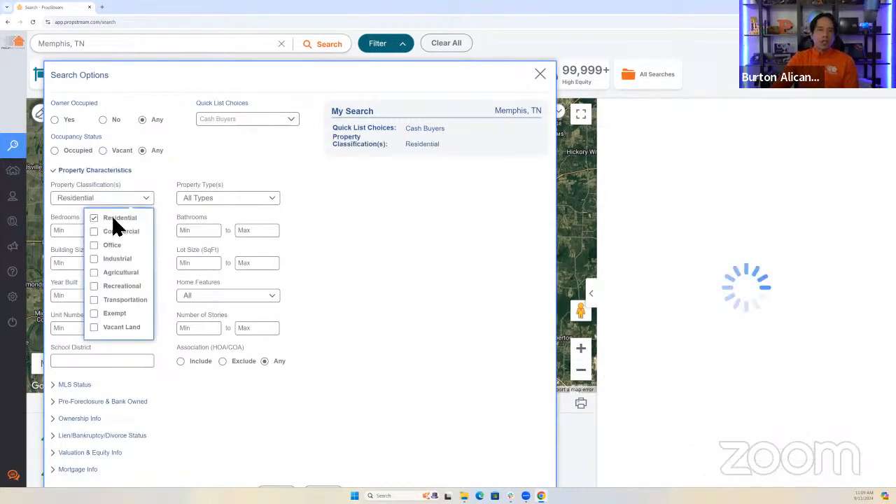
click(224, 202)
click(168, 243)
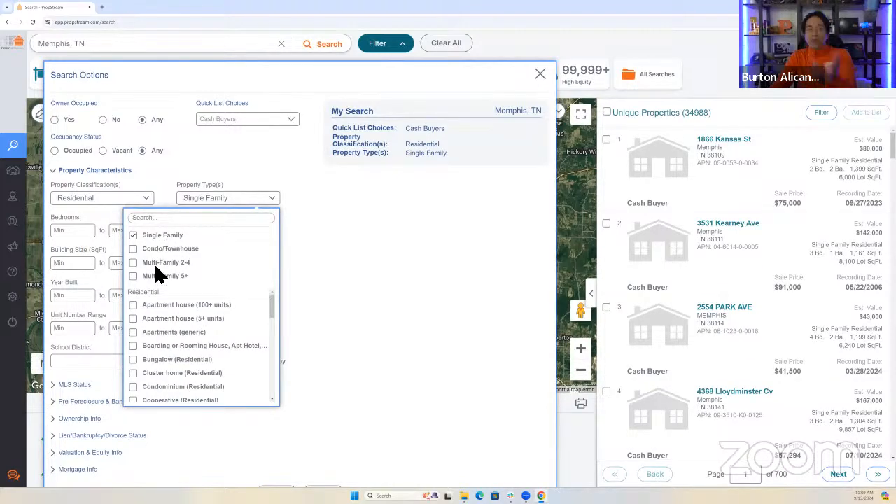
Step: Set the bedrooms range to 2 to 4 and collapse the property characteristics
click(77, 234)
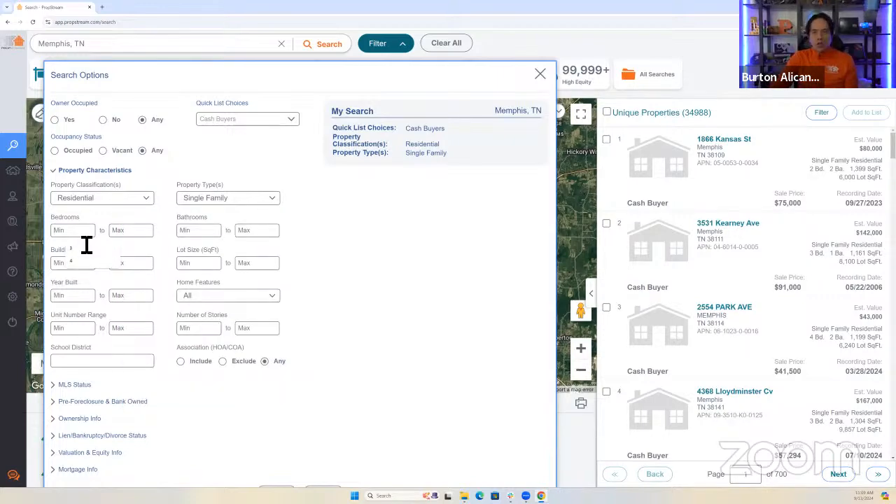
text(2)
key(Tab)
text(4)
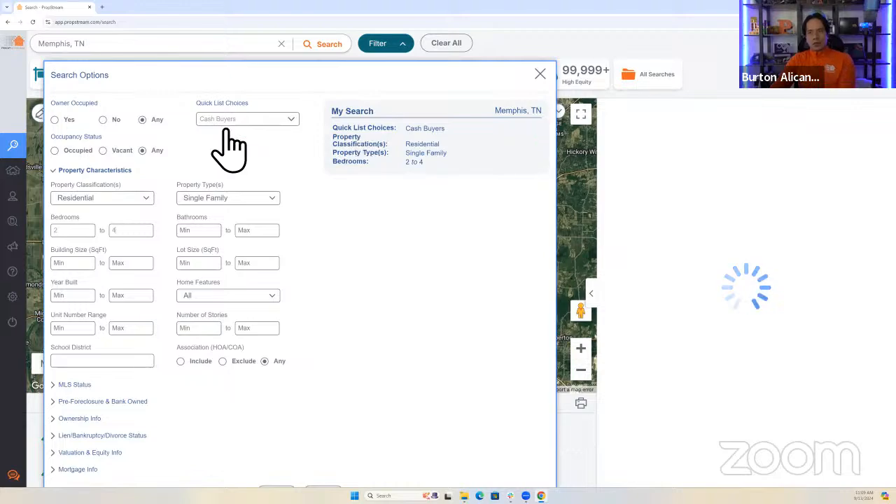
click(109, 173)
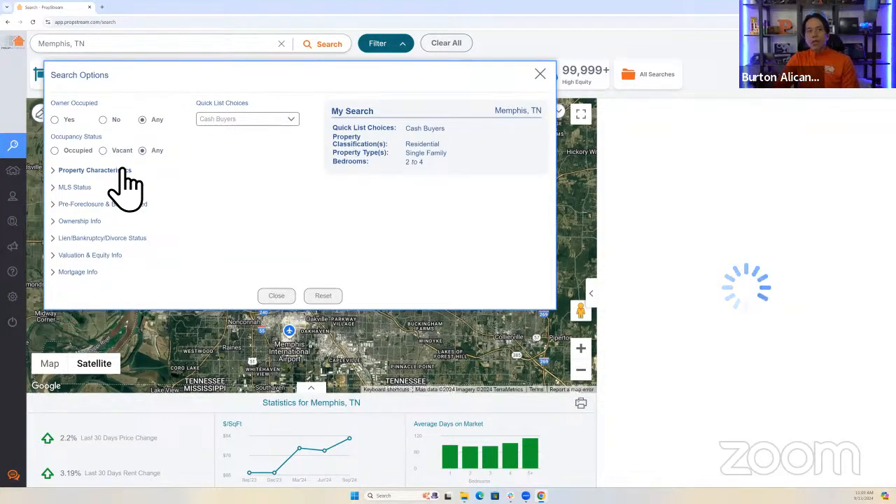
Step: Set the start of the last sale date range to 09/01/23 in the ownership criteria, then collapse that section
click(98, 223)
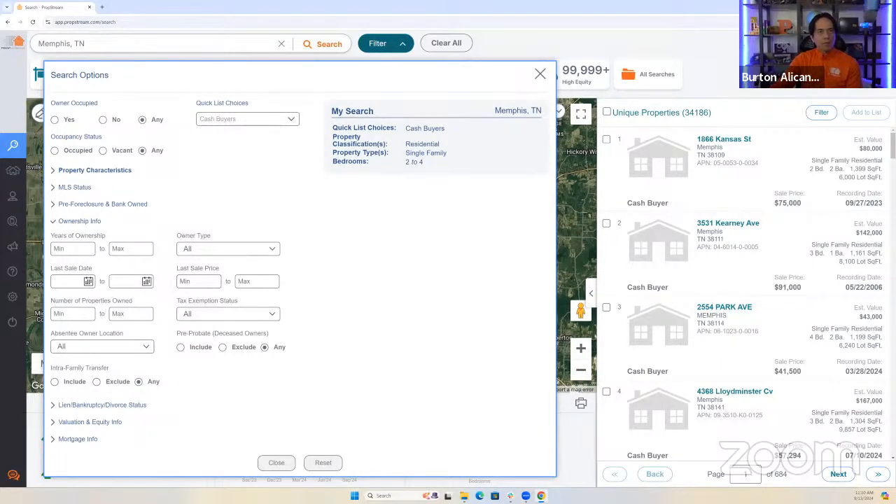
drag(51, 269, 98, 273)
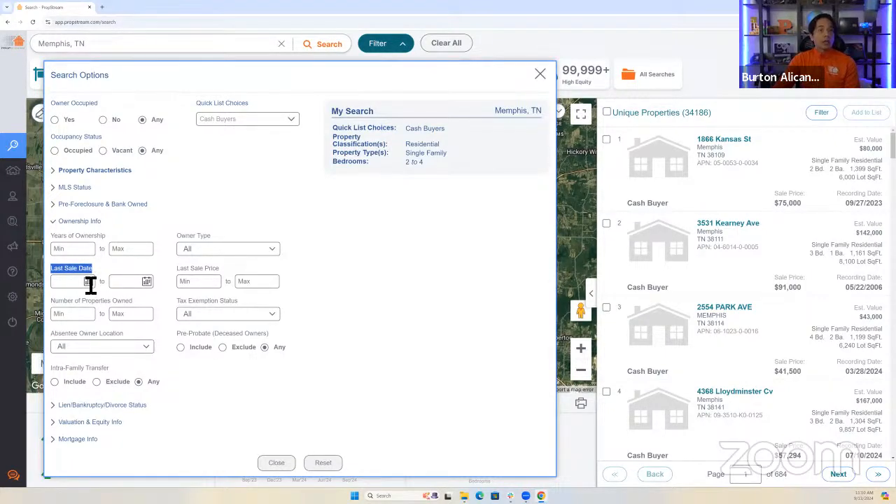
click(98, 288)
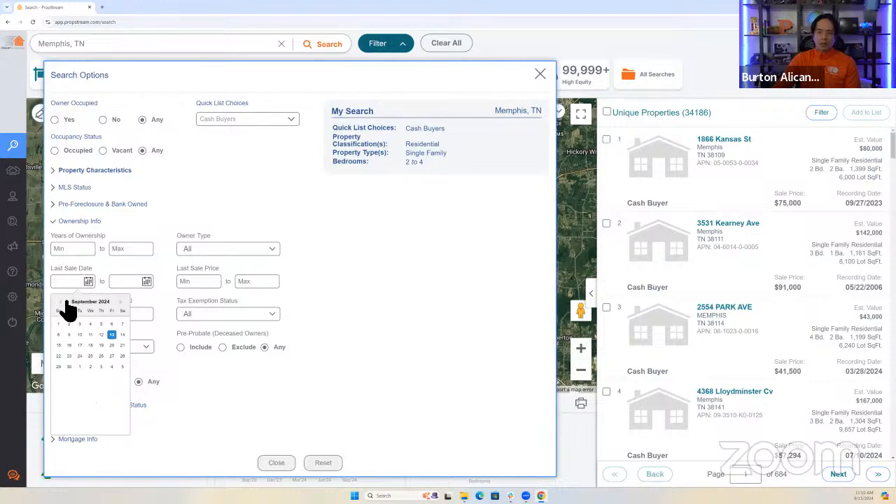
click(62, 301)
click(62, 302)
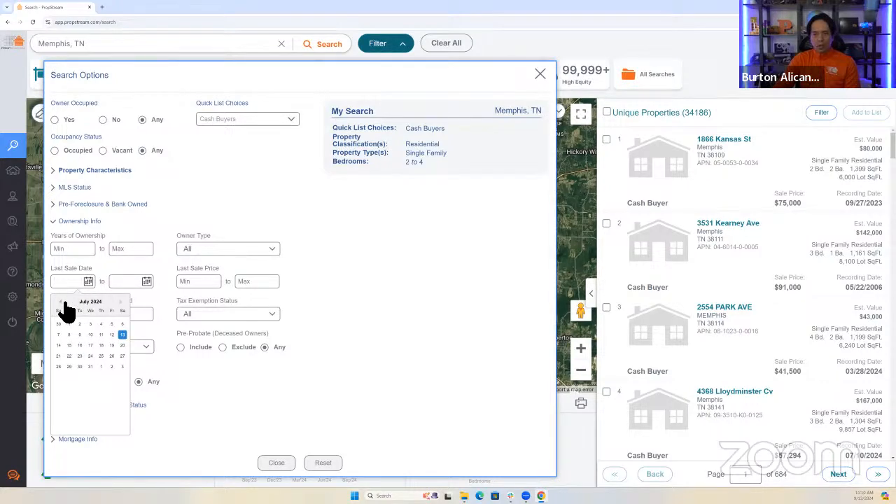
click(63, 301)
click(62, 301)
click(62, 302)
click(62, 302)
click(63, 302)
click(63, 302)
click(62, 302)
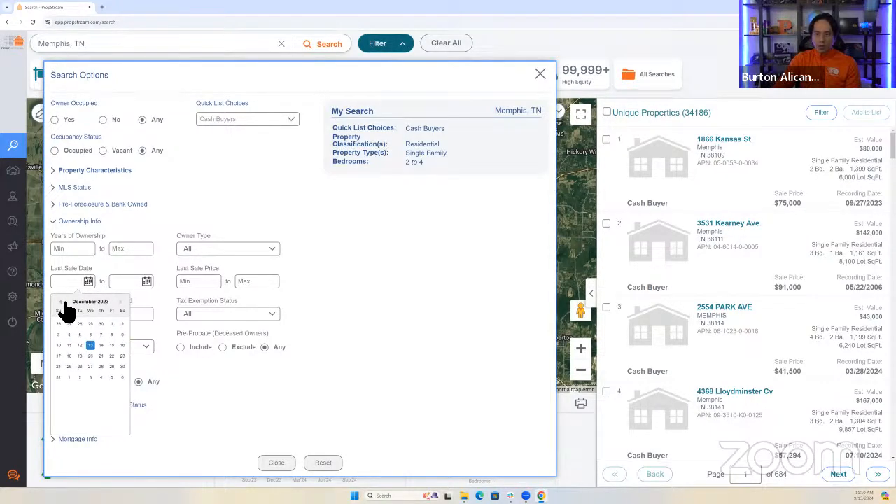
click(62, 302)
click(63, 302)
click(62, 302)
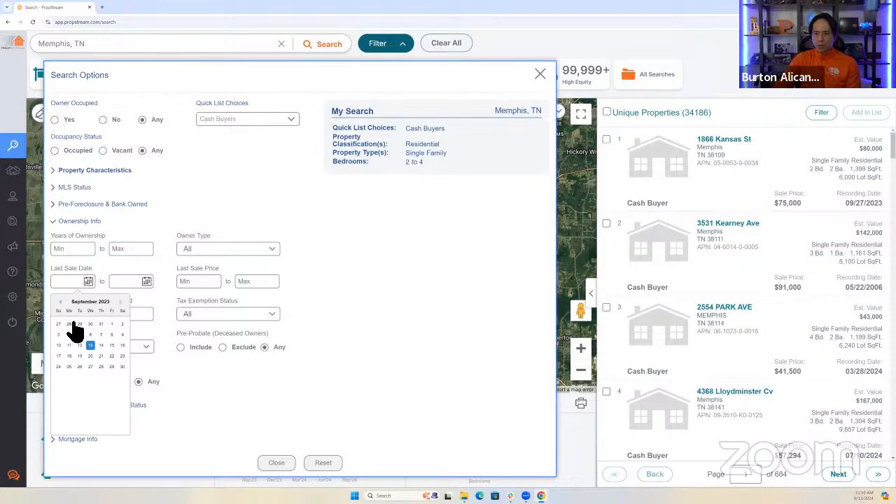
click(114, 324)
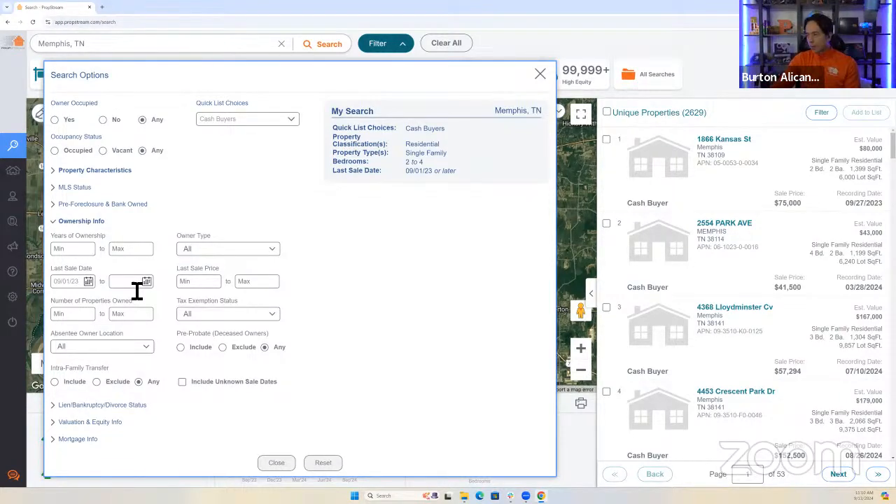
click(81, 223)
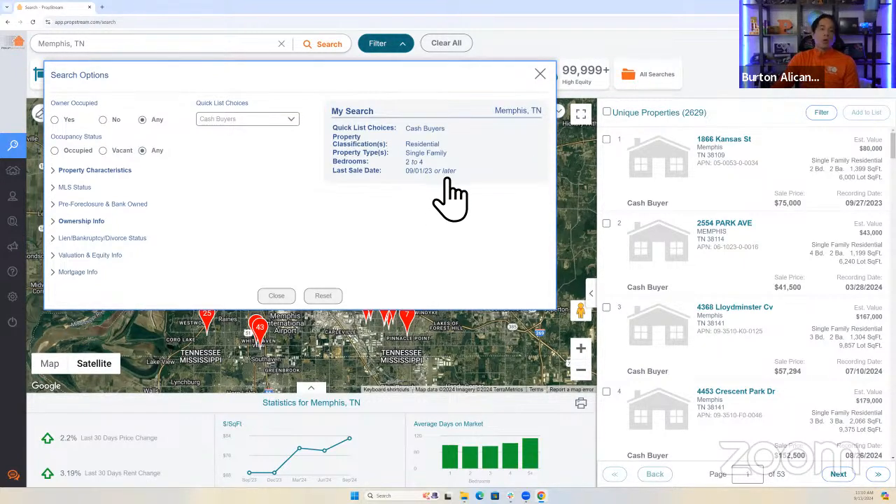
Step: Close the search options and expand the property results into the full-width table
click(286, 295)
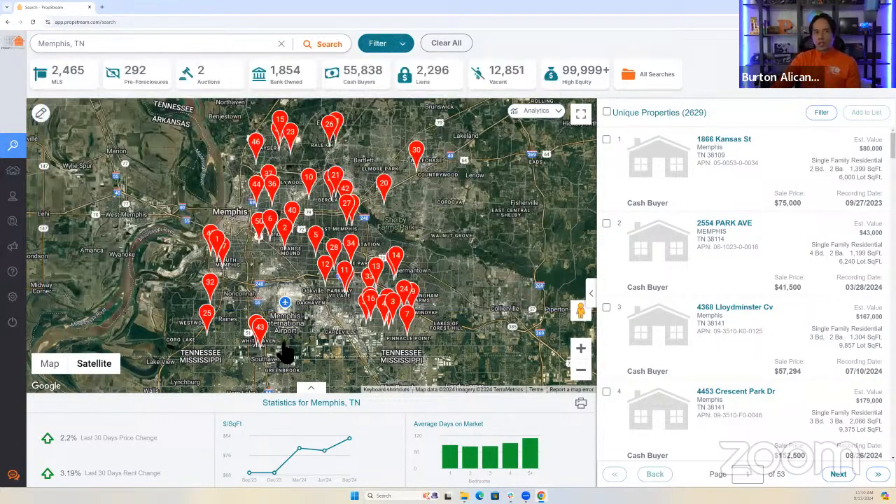
click(382, 43)
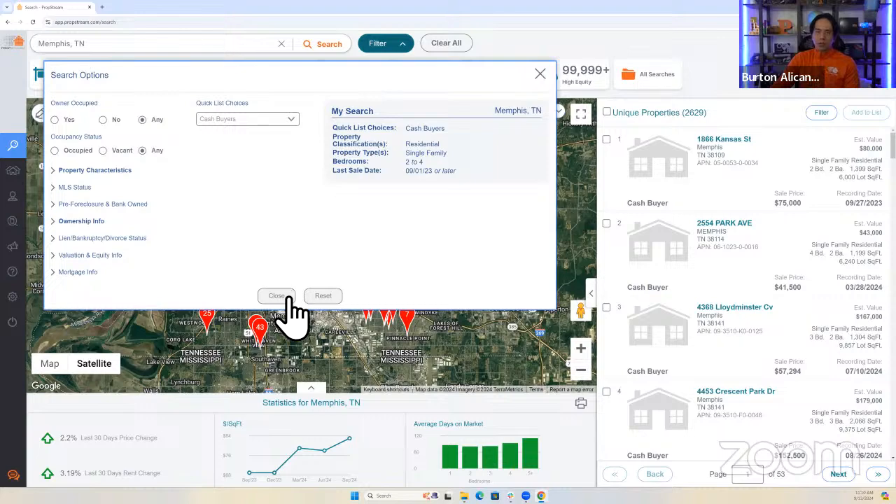
click(289, 296)
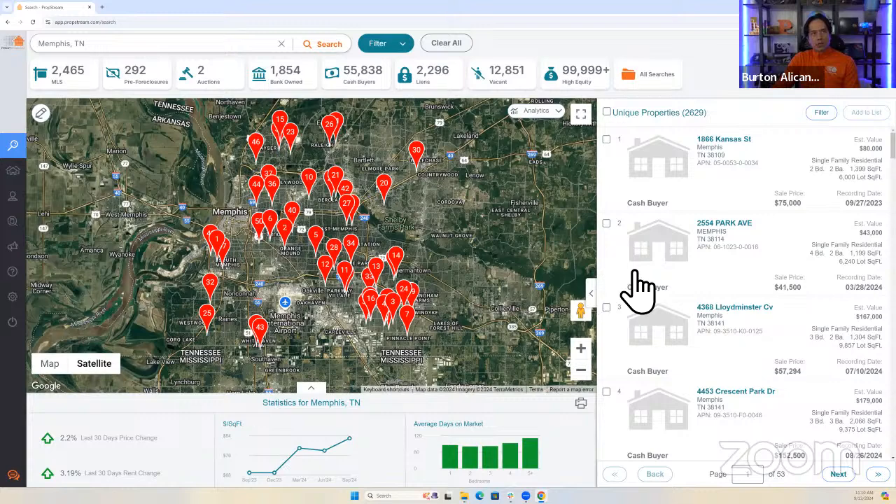
click(593, 297)
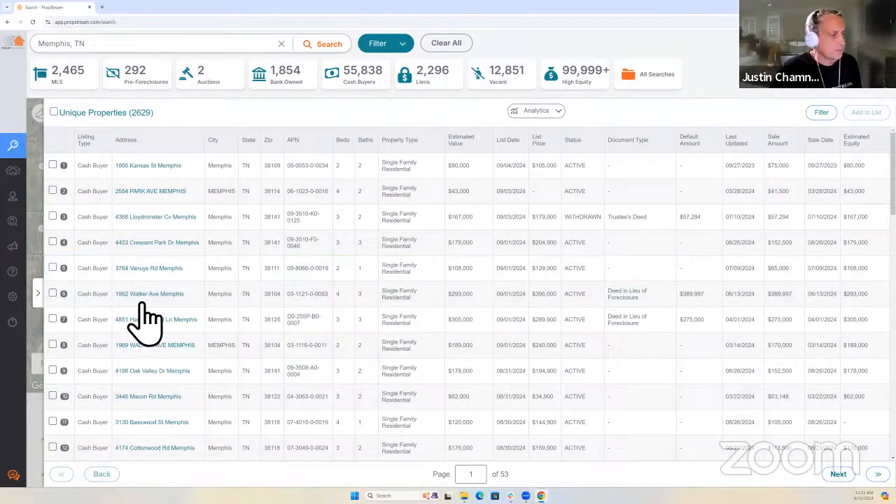
click(38, 293)
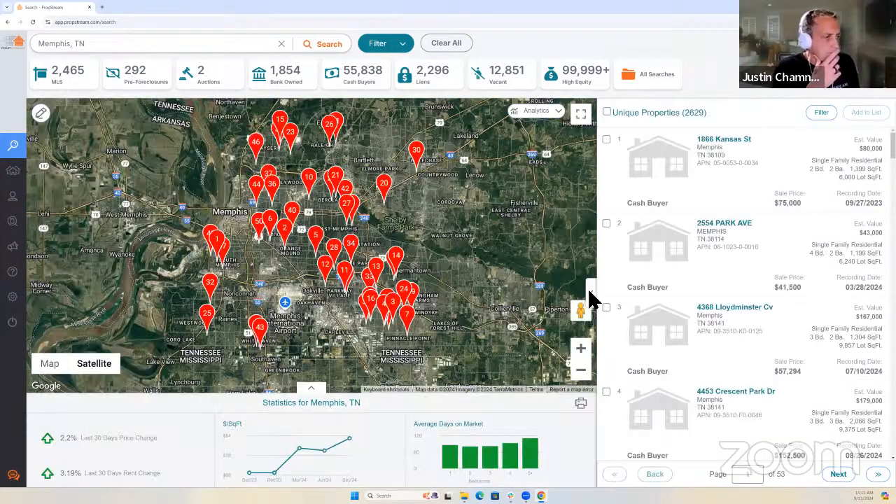
click(591, 294)
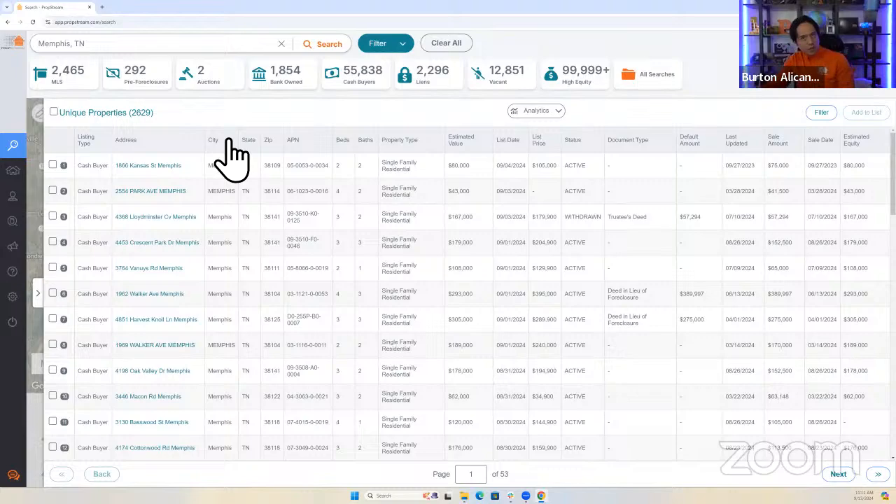
Step: Sort the property table by zip code in ascending order and review how the cash sales cluster by zip
click(282, 144)
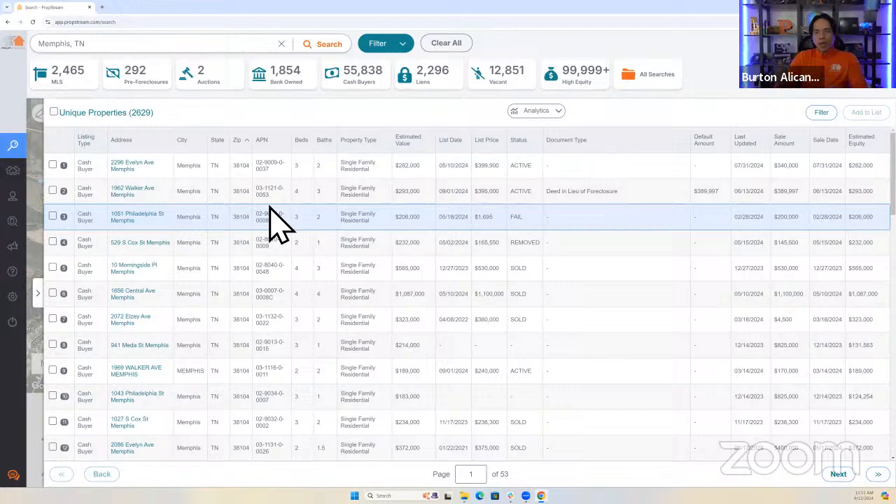
scroll(250, 210, down, 3)
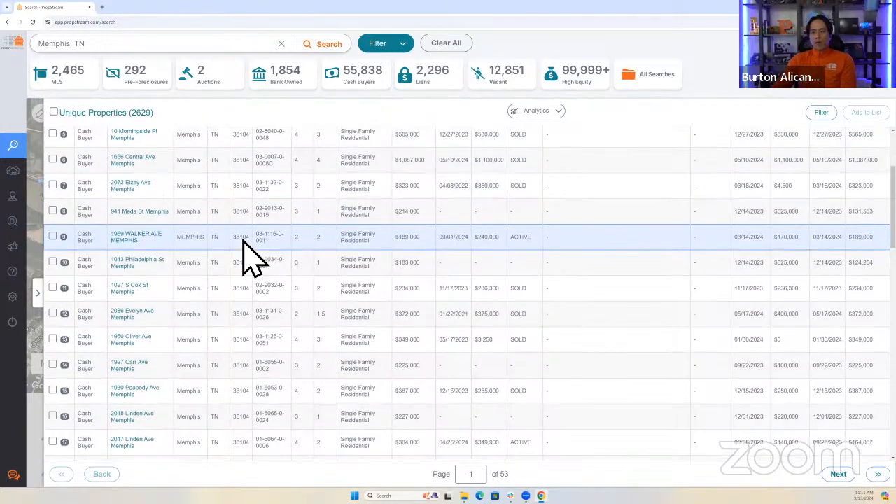
scroll(242, 239, down, 6)
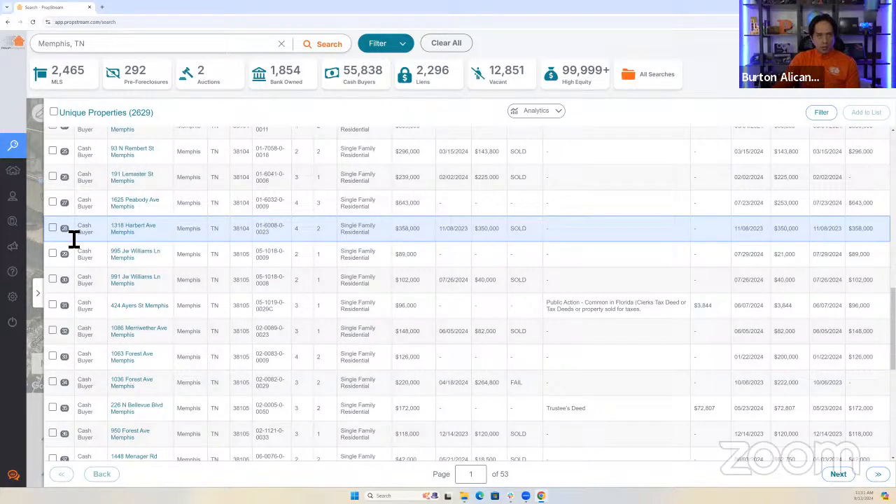
scroll(250, 312, down, 1)
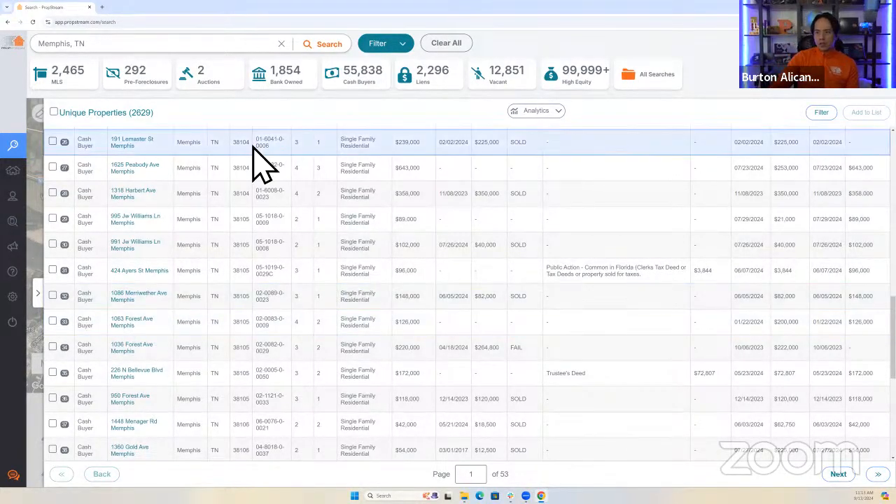
scroll(262, 280, down, 3)
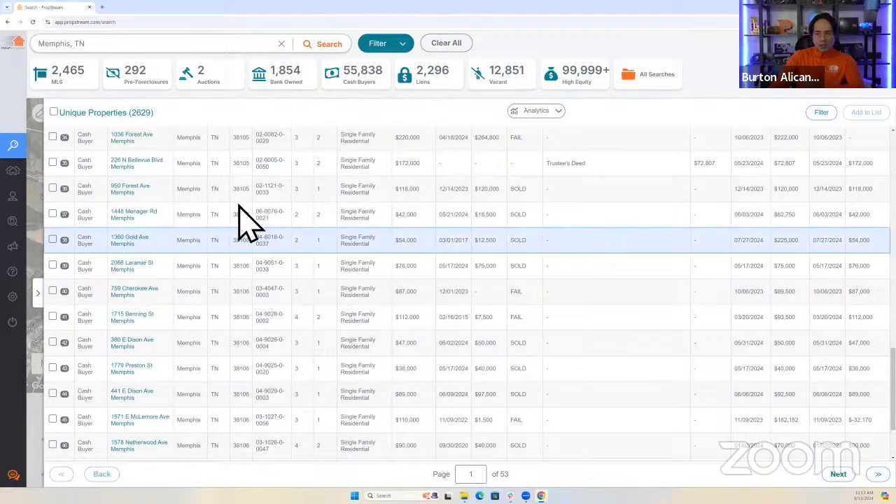
scroll(250, 231, up, 3)
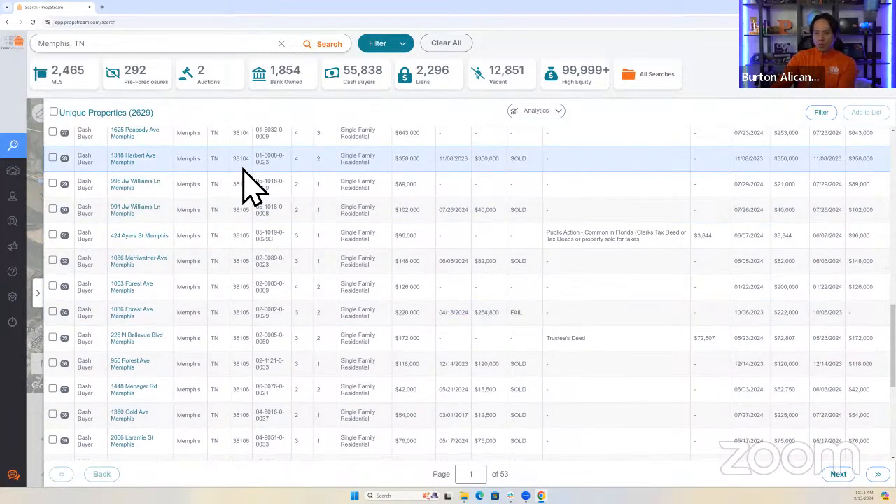
scroll(245, 190, down, 1)
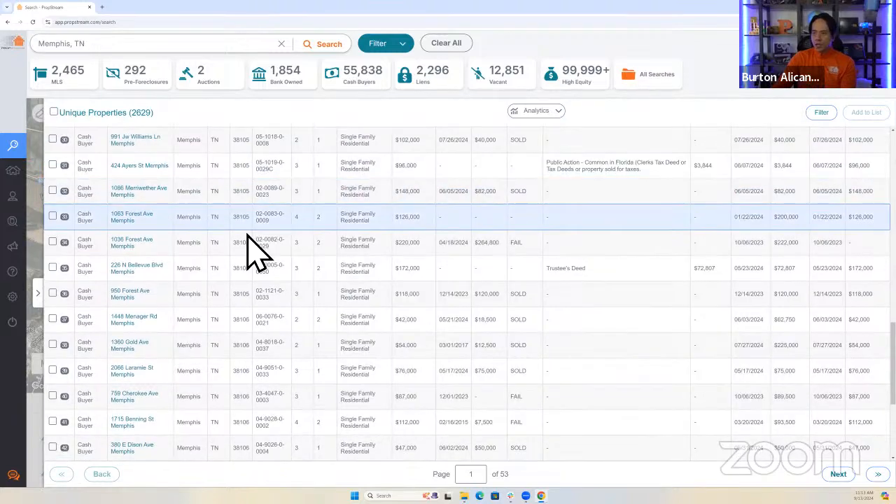
Step: Review the rest of the first page of zip-sorted cash sales, then collapse the table back to the map view
scroll(236, 270, down, 3)
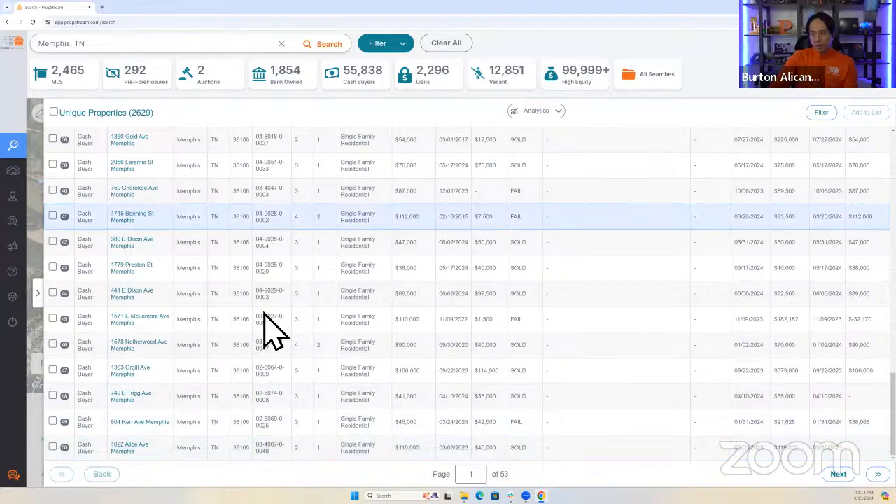
click(41, 292)
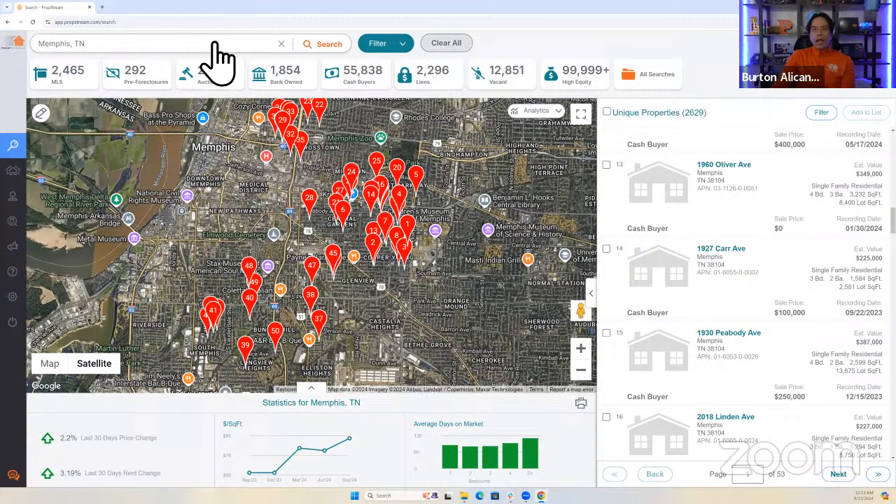
Step: Search for zip code 38104, TN and restrict its results to the Tax Delinquencies quick list
click(216, 52)
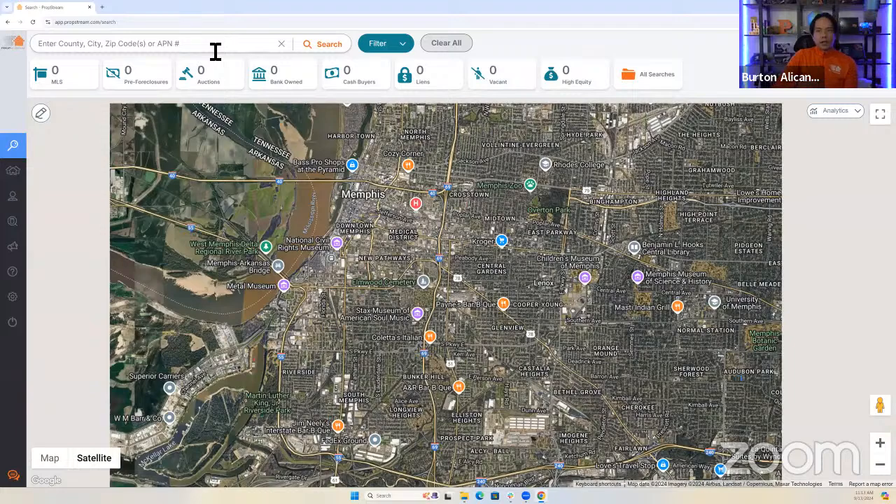
text(38104)
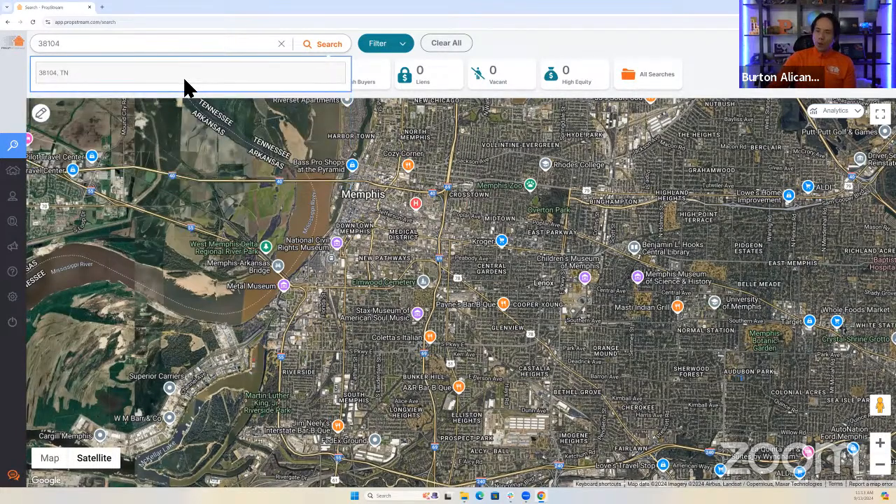
click(242, 82)
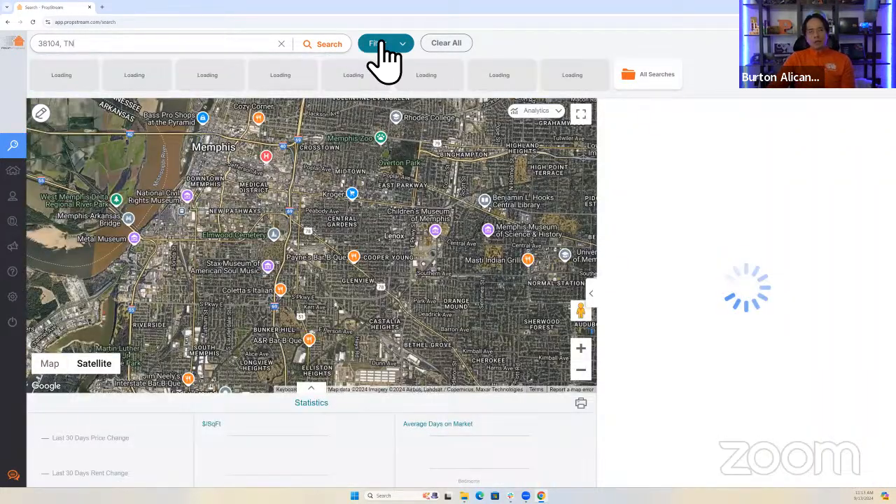
click(381, 46)
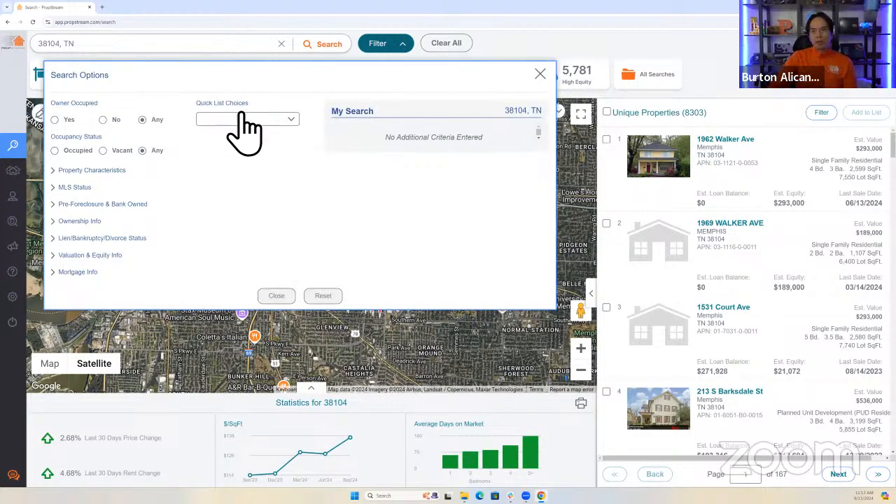
click(241, 120)
click(231, 250)
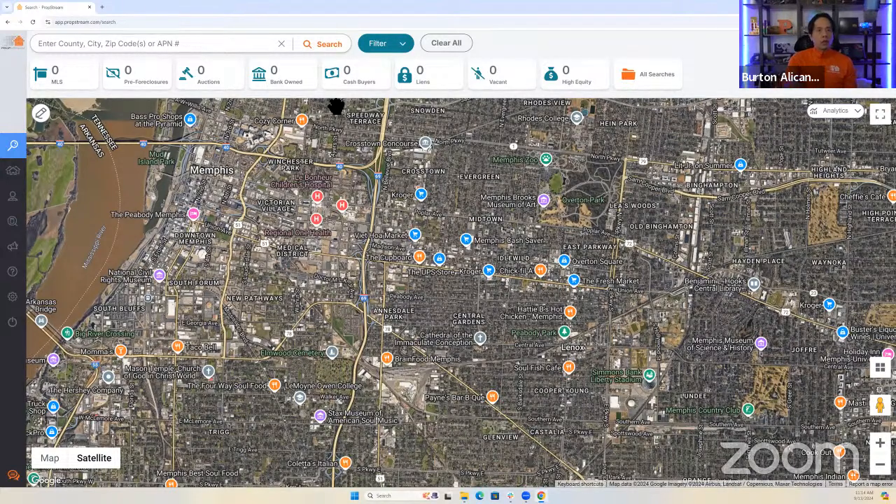
Step: Search for Memphis, TN and filter the results with the Cash Buyers quick list
click(213, 51)
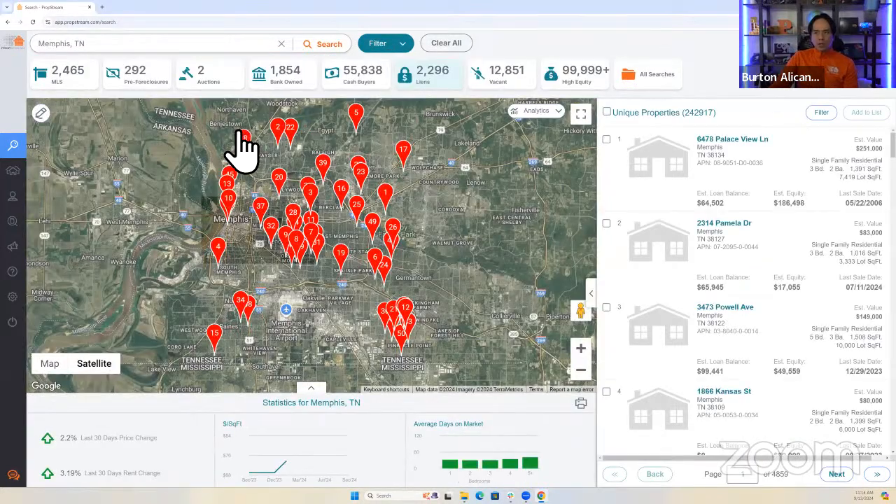
click(238, 124)
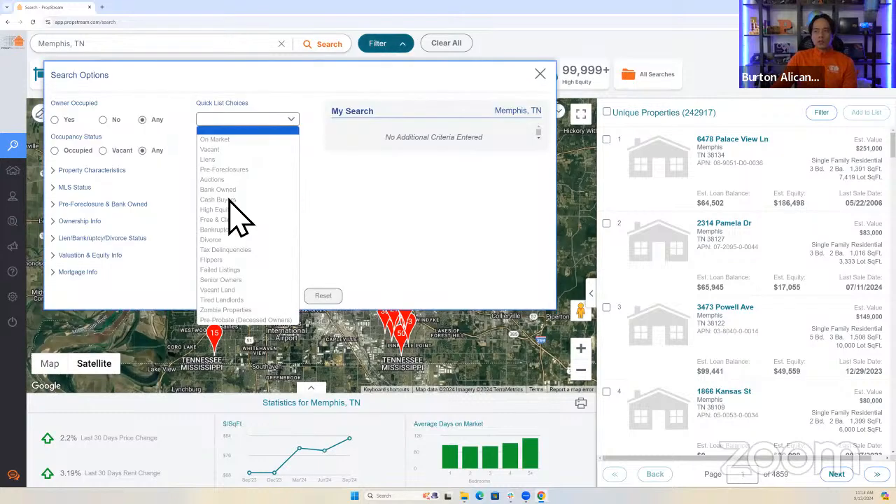
click(236, 201)
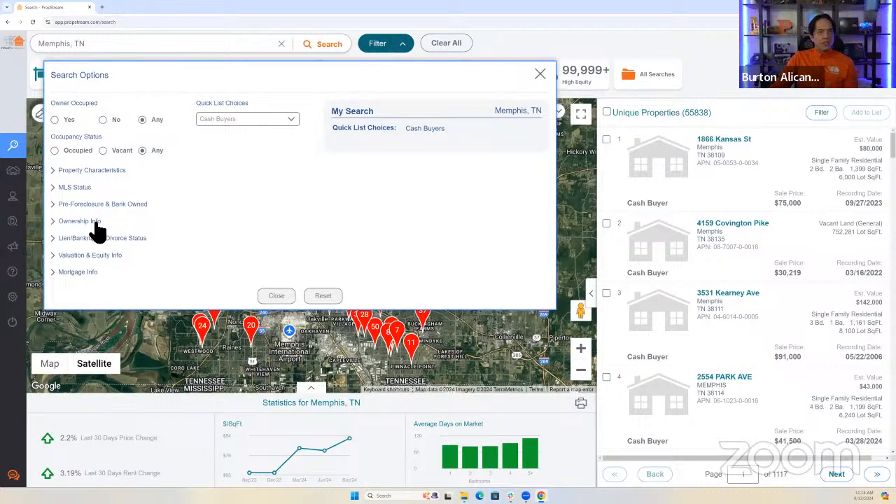
Step: Look over the Memphis cash-buyer results in the full-width table, then return to the map and check the analytics overlay options
click(597, 295)
click(594, 295)
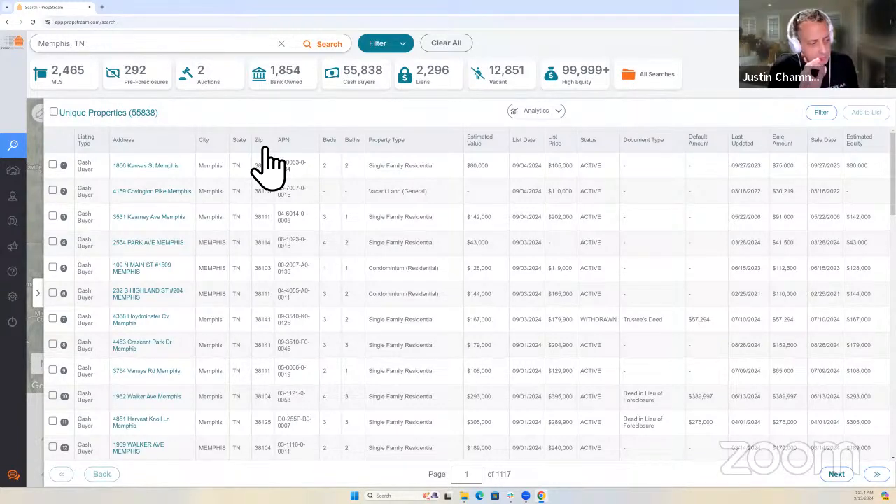
click(40, 294)
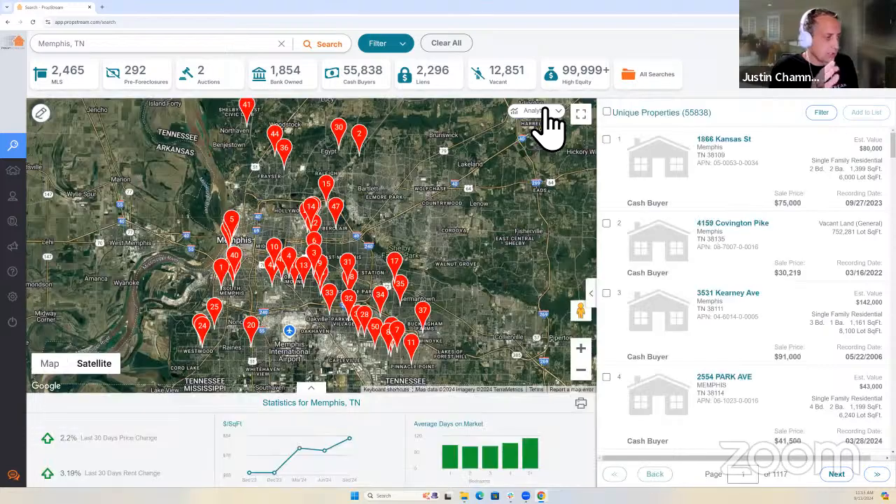
click(559, 112)
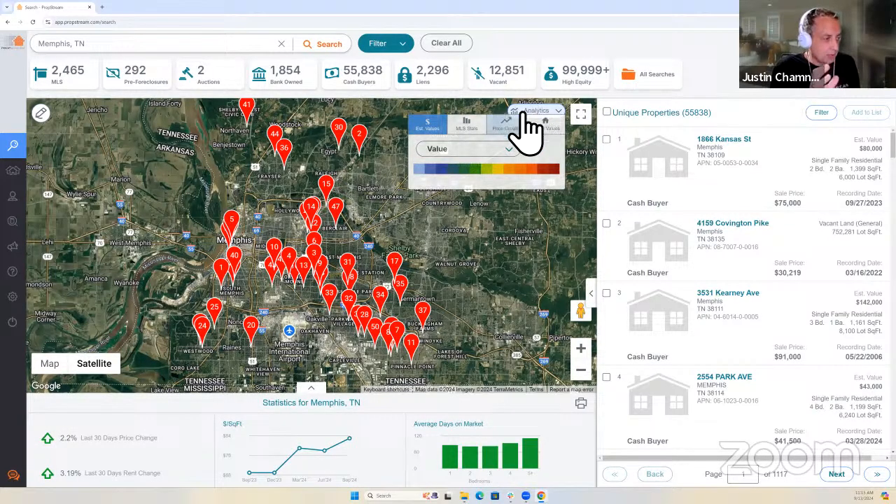
click(532, 112)
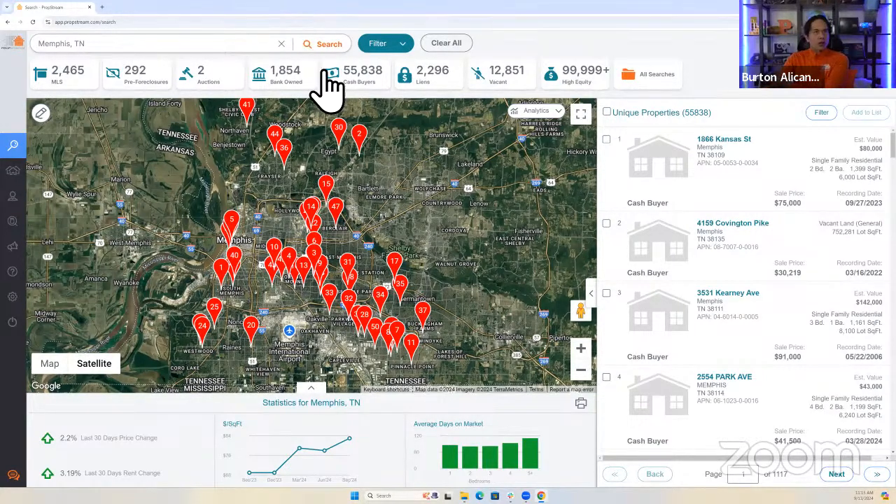
Step: Change the quick list in the Memphis search options to Tax Delinquencies
click(383, 43)
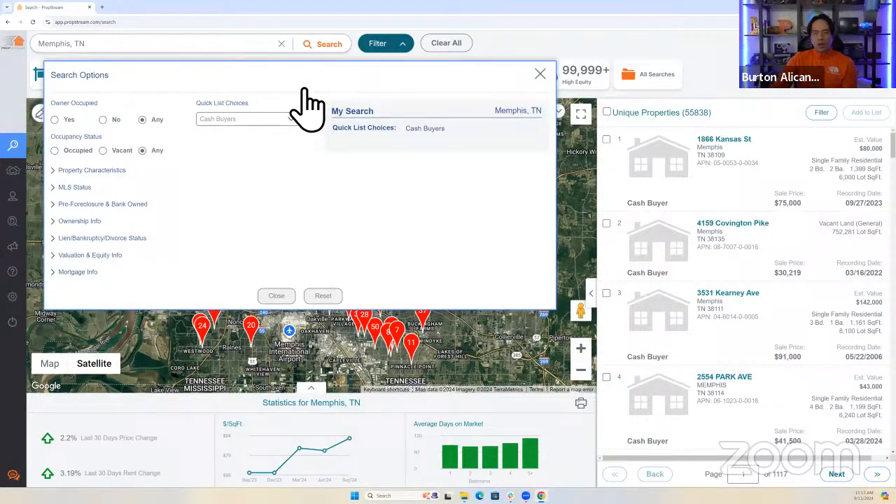
click(253, 121)
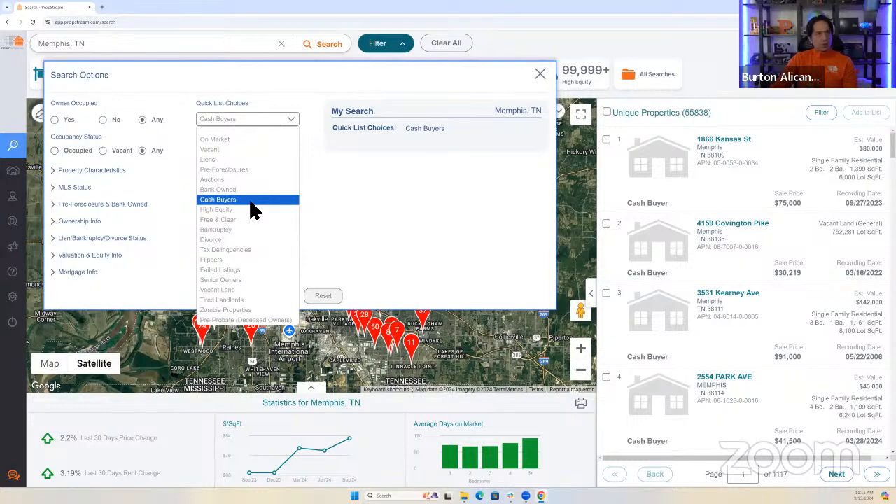
click(259, 253)
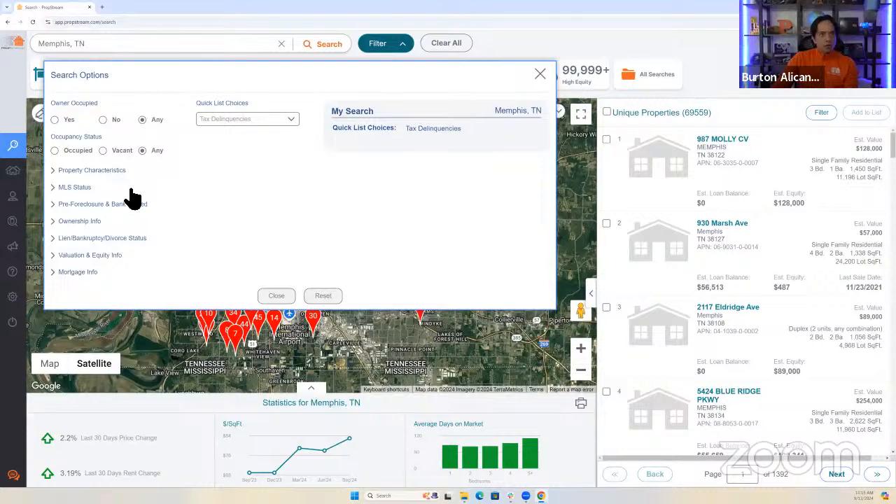
Step: Restrict the property characteristics to the Residential classification and the Single Family property type
click(112, 171)
click(107, 199)
click(122, 218)
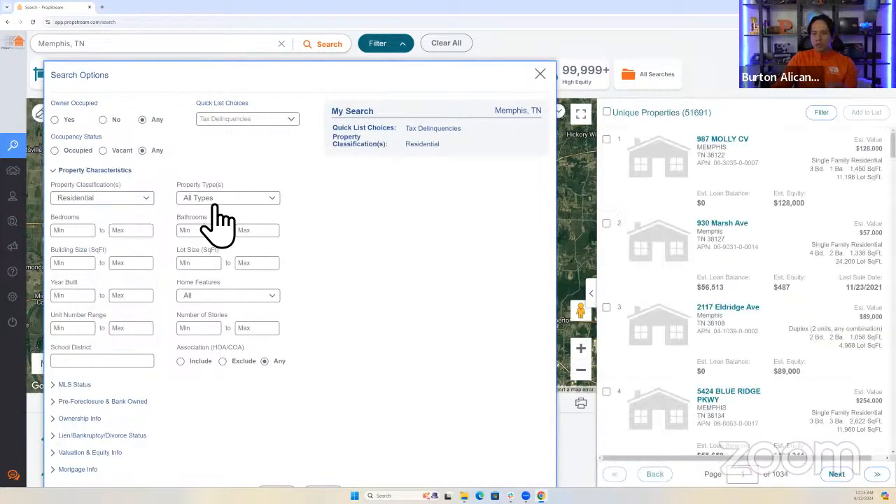
click(214, 201)
click(180, 235)
Step: Set the bedrooms range from 2 to 4 and collapse the property characteristics
click(74, 233)
text(2)
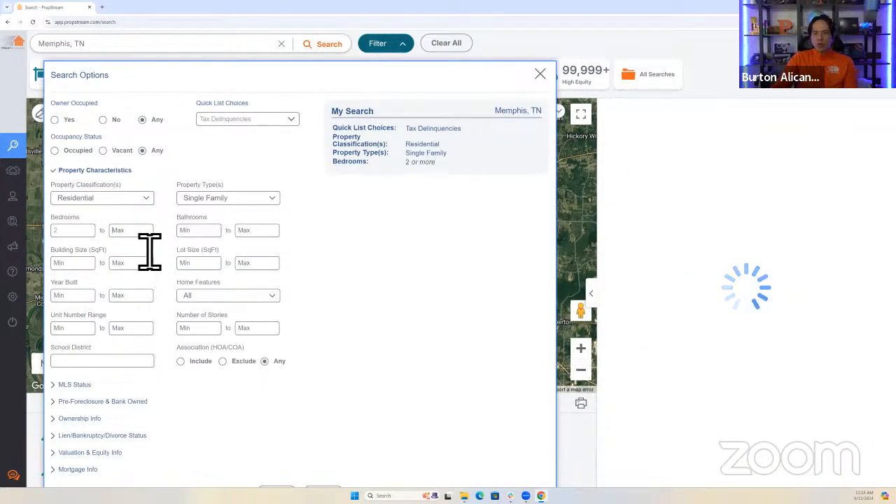
text(4)
click(105, 172)
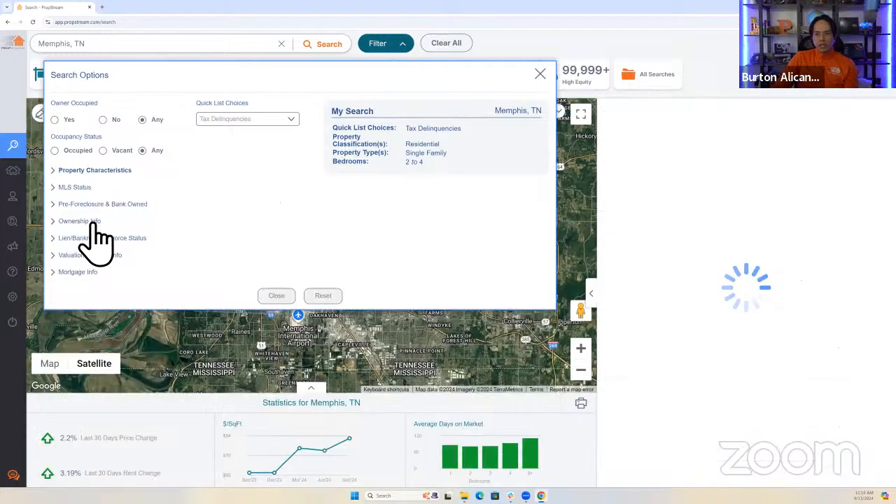
Step: Limit the owner type to Individual in the ownership criteria, then collapse that section
click(92, 221)
click(234, 251)
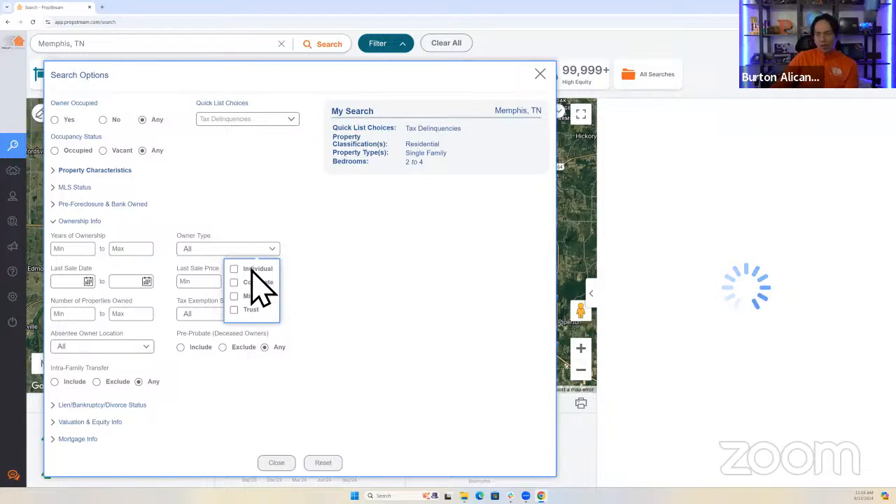
click(234, 268)
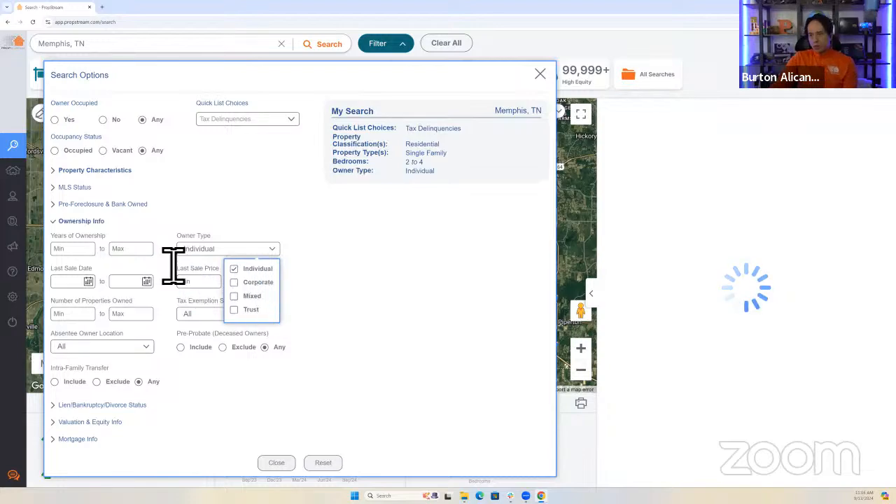
click(91, 222)
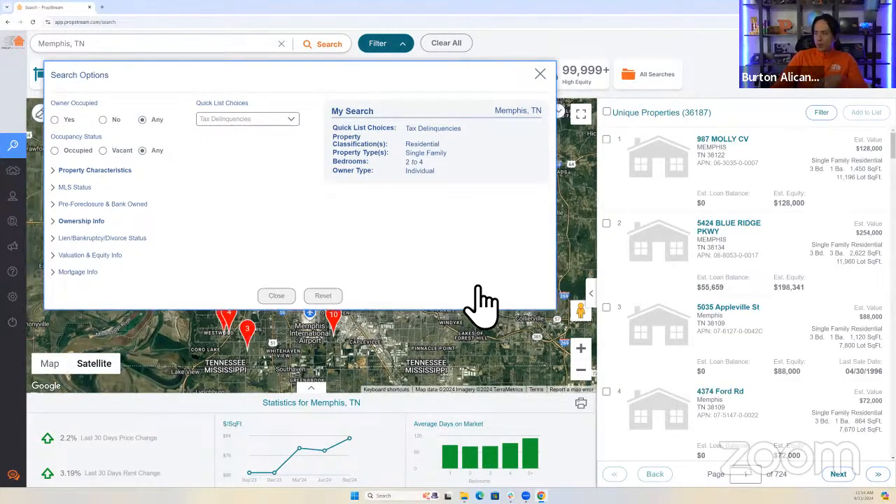
Step: Expand the tax-delinquent results into the full-width table and sort them by zip code in ascending order
click(597, 294)
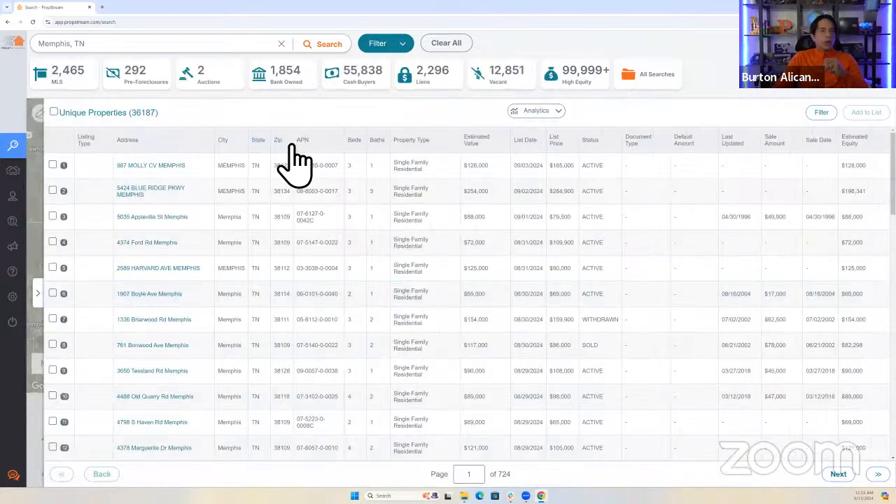
click(290, 145)
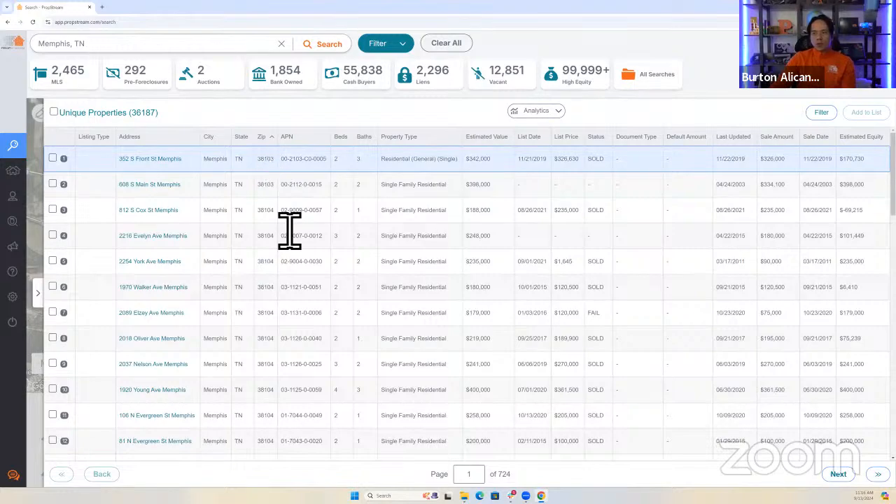
Step: Examine the first three pages of the zip-sorted table to see how tax-delinquent properties cluster by zip code
scroll(280, 347, down, 2)
scroll(274, 334, down, 3)
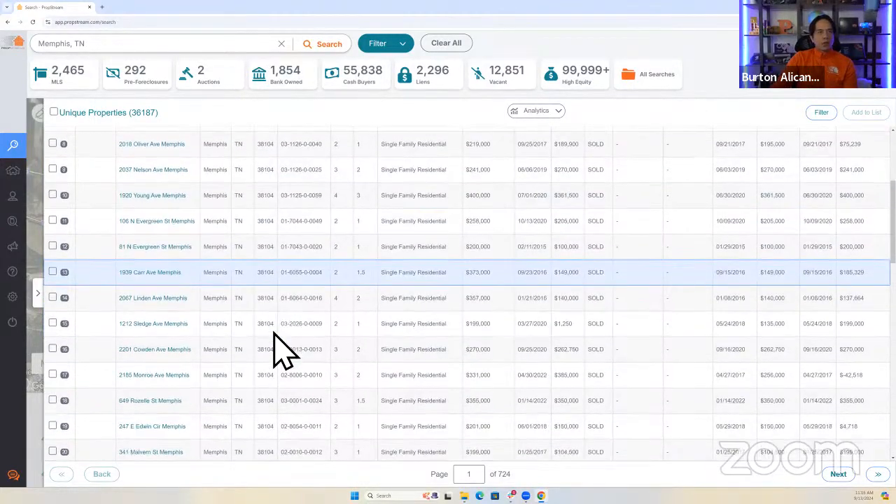
scroll(280, 329, up, 5)
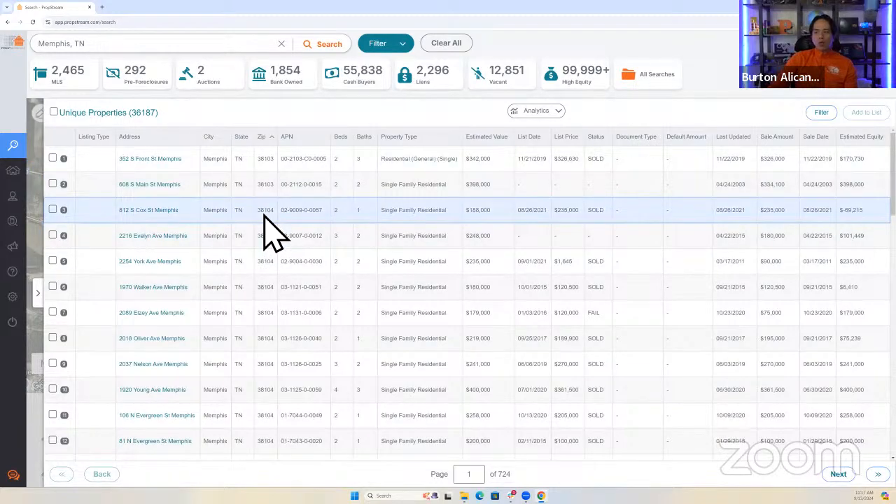
scroll(310, 326, down, 5)
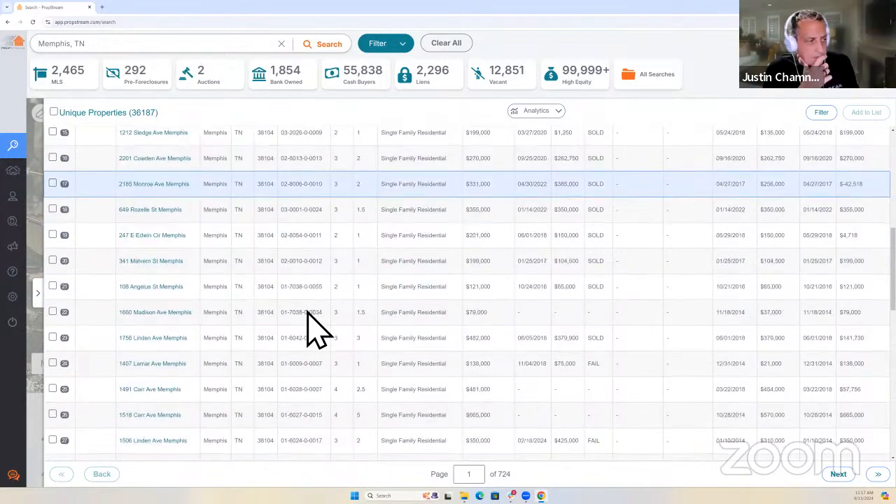
scroll(310, 326, down, 9)
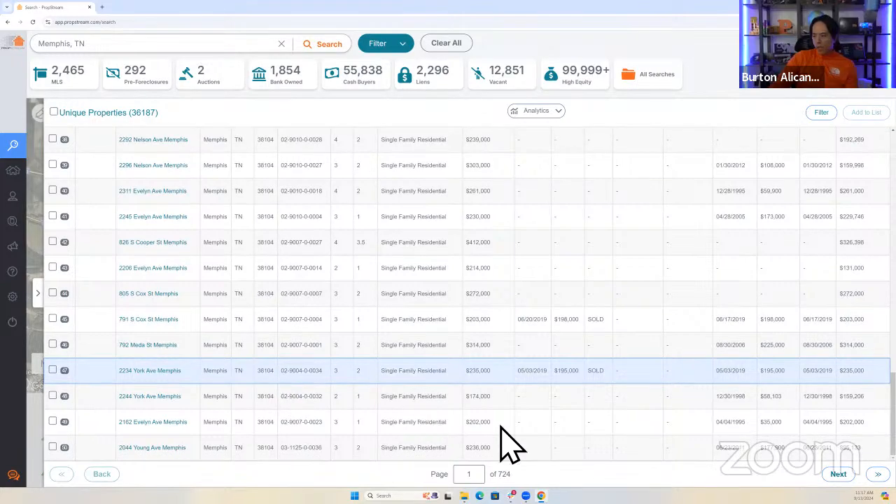
click(838, 474)
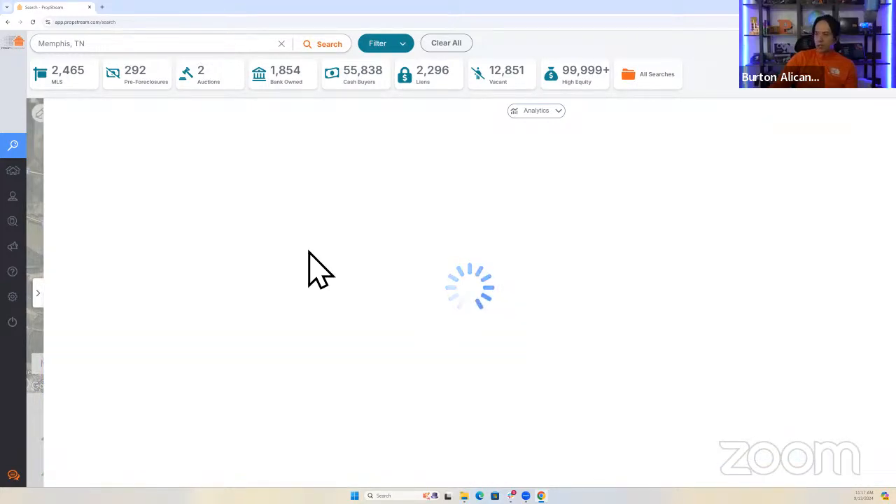
scroll(322, 272, down, 5)
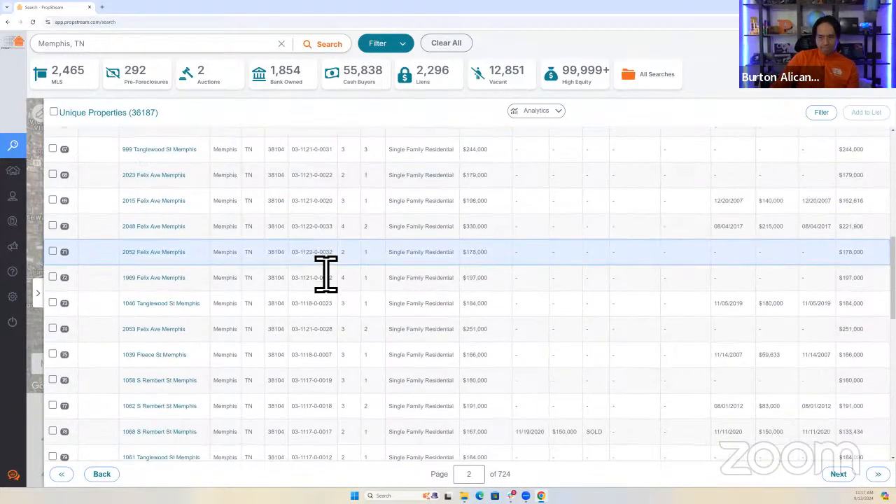
scroll(326, 275, down, 7)
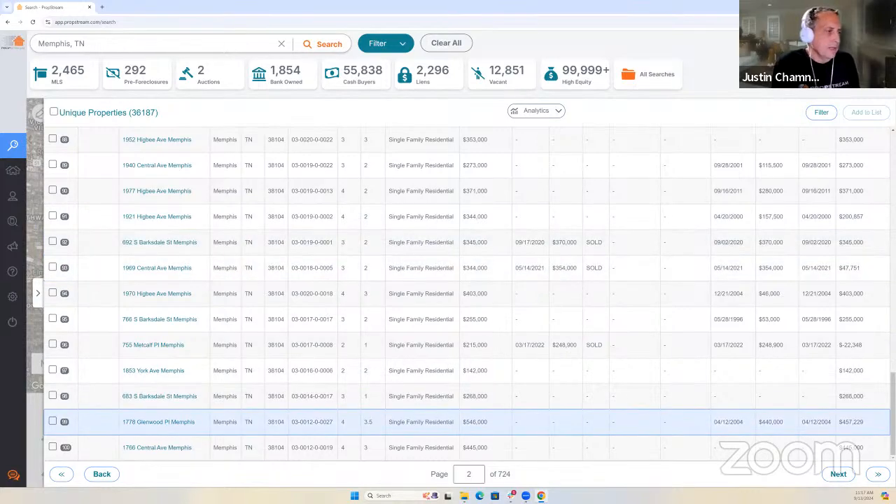
click(838, 474)
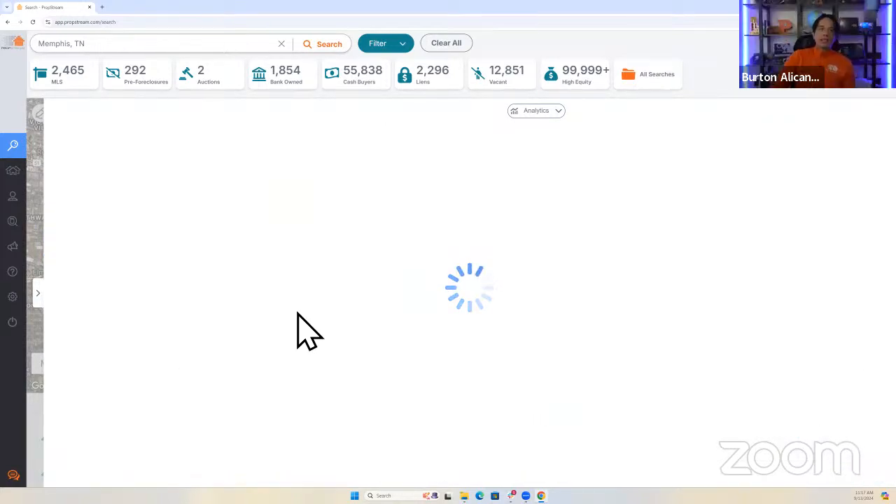
scroll(293, 274, down, 8)
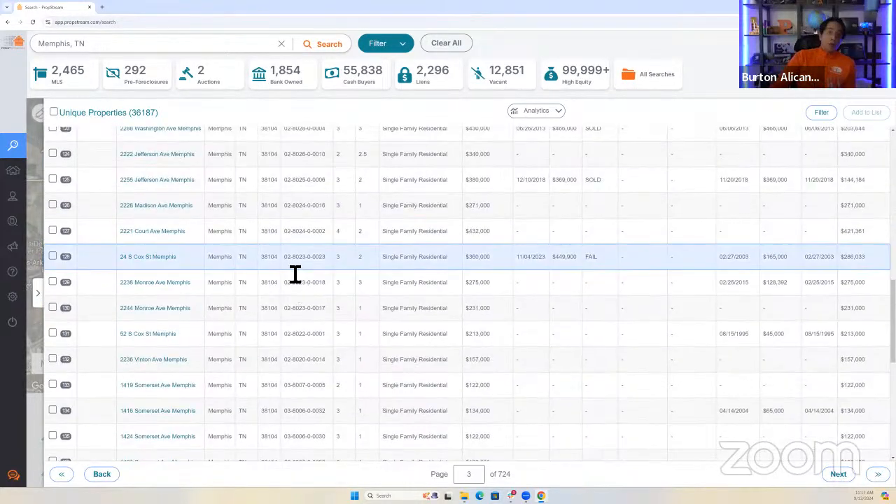
scroll(295, 274, down, 10)
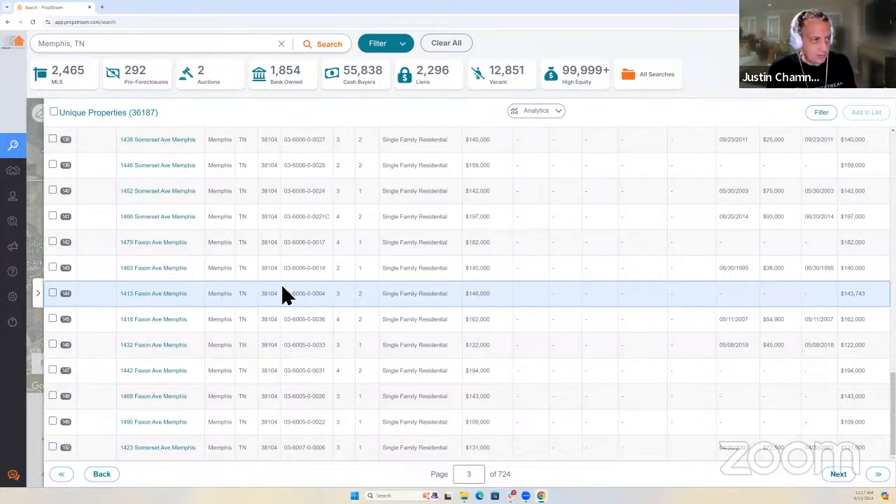
Step: Review the applied search filters and highlight zip code 38104 in the tax-delinquent results table
click(387, 45)
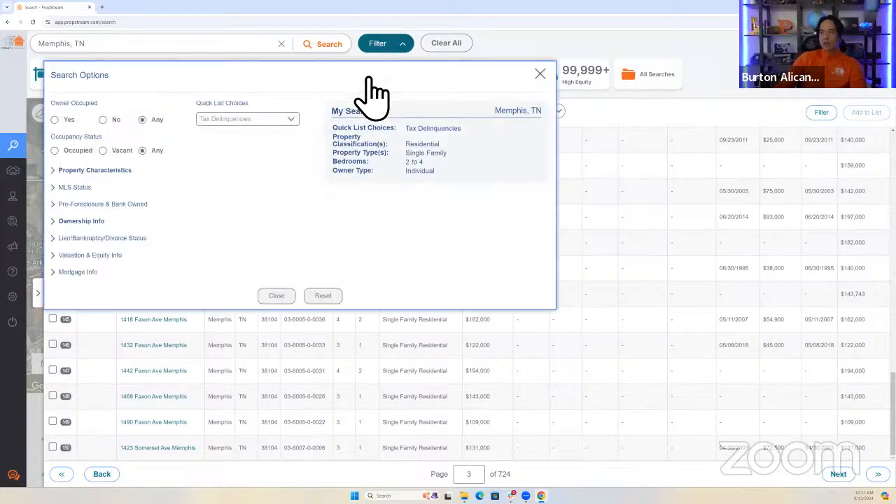
click(394, 46)
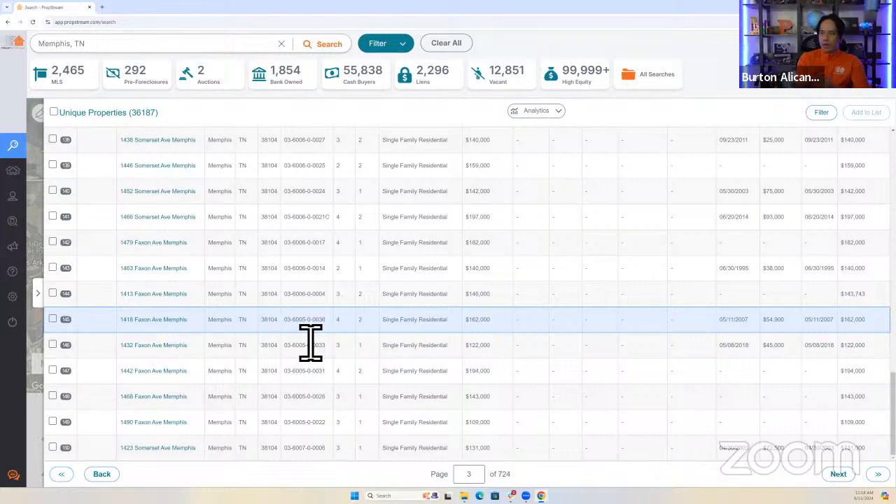
click(279, 217)
double_click(270, 217)
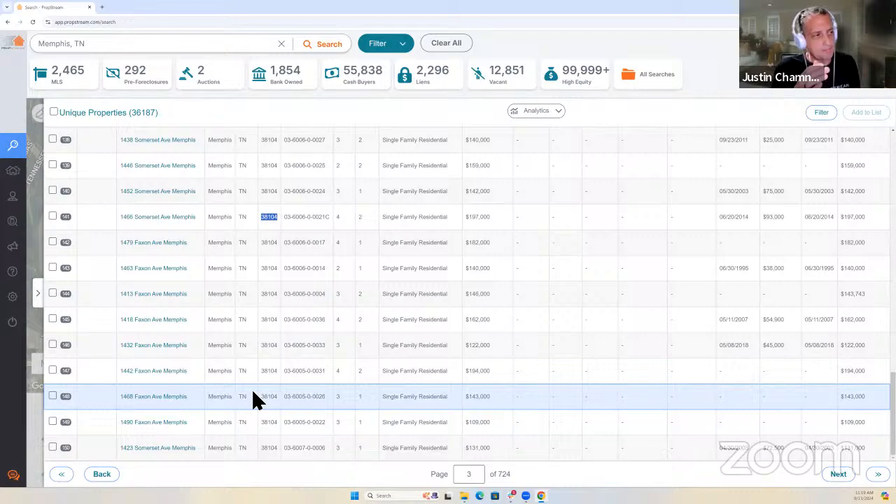
Step: Run the property search for zip code 38104, TN with the existing filters
mouse_move(31, 228)
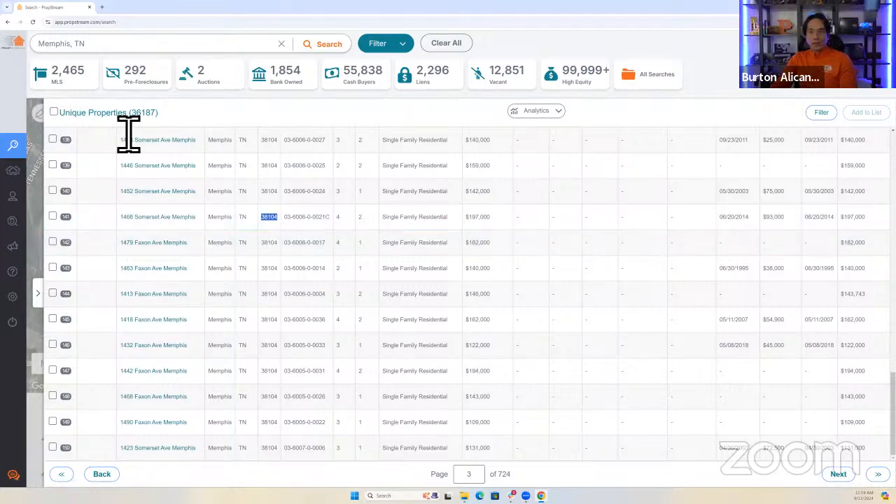
click(120, 52)
text(38104)
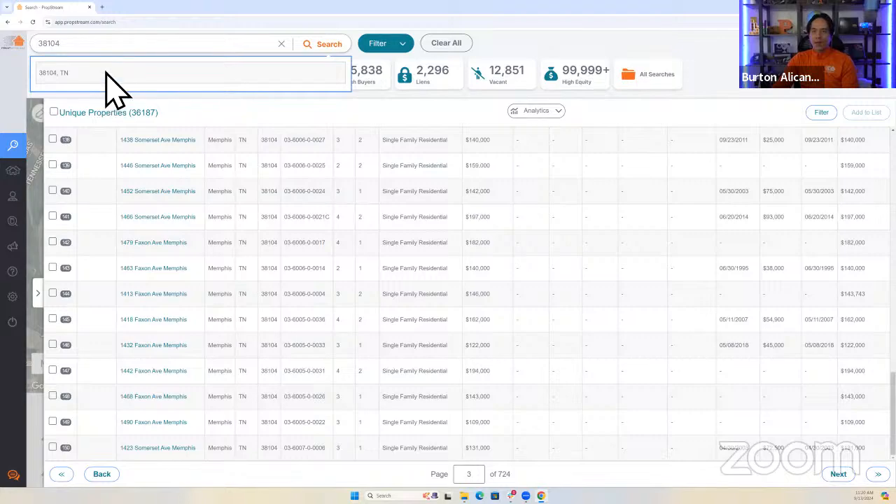
key(Return)
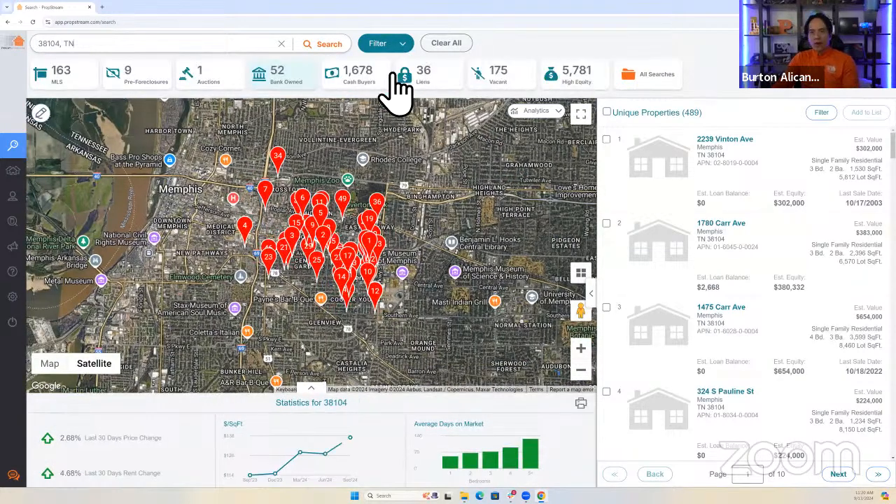
Step: Check that the search options for 38104 use the Tax Delinquencies quick list, then close them
click(384, 44)
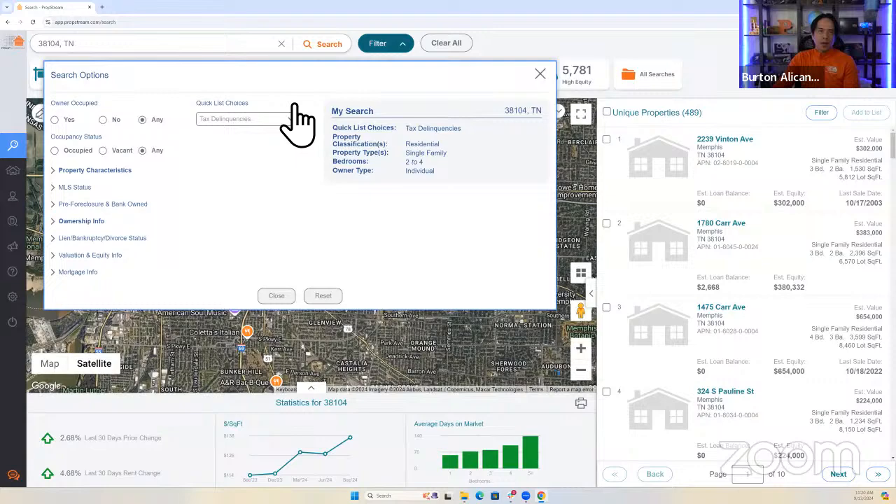
click(259, 119)
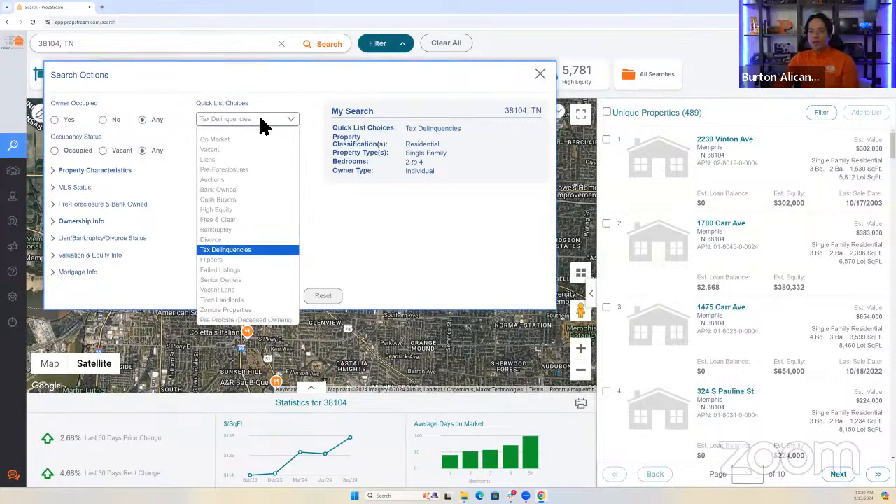
click(234, 250)
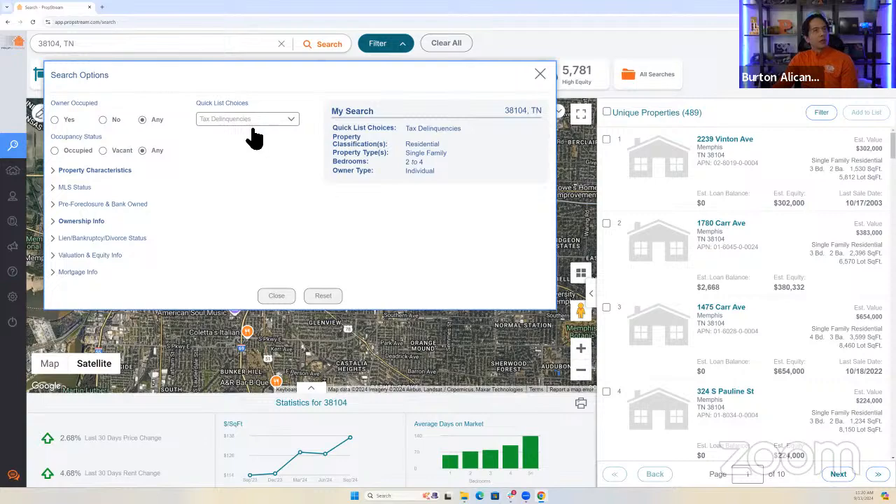
click(276, 295)
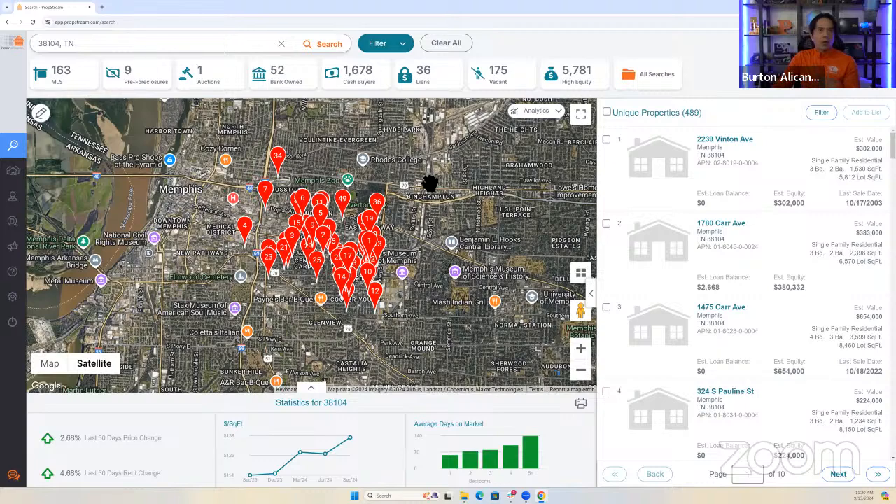
Step: Select all properties found in 38104 and save them to a new marketing list named "38104 Tax list"
click(620, 116)
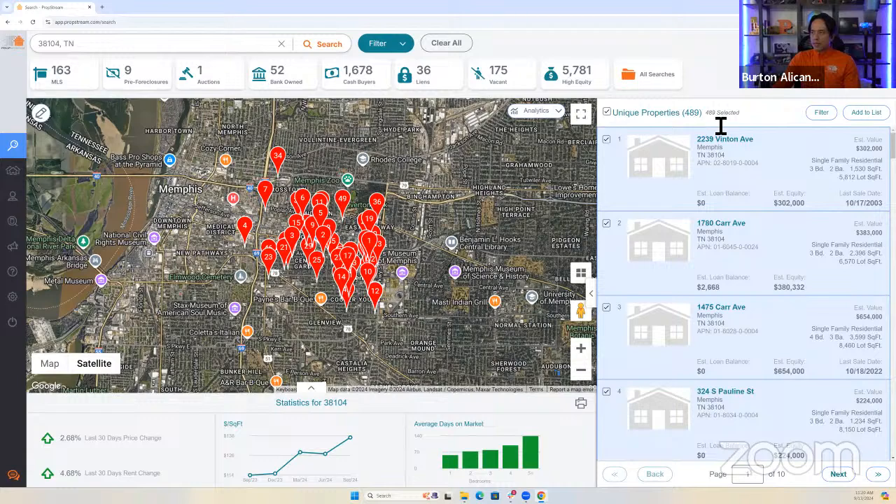
click(866, 113)
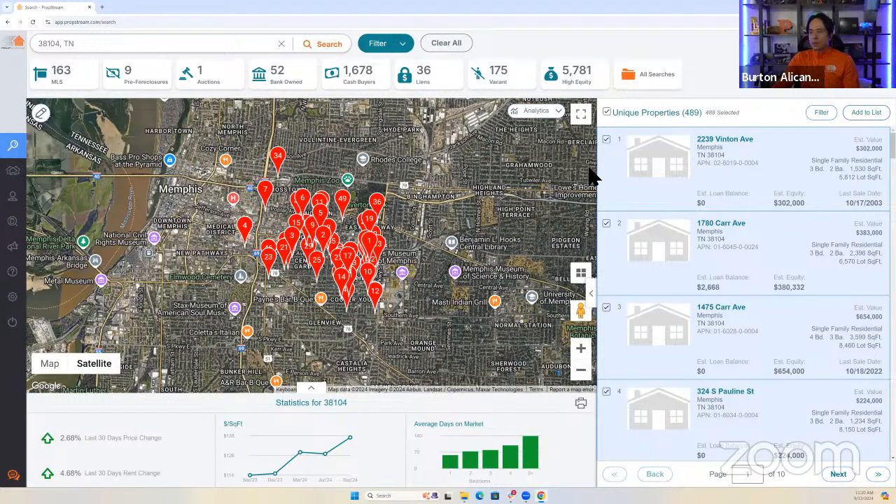
click(477, 260)
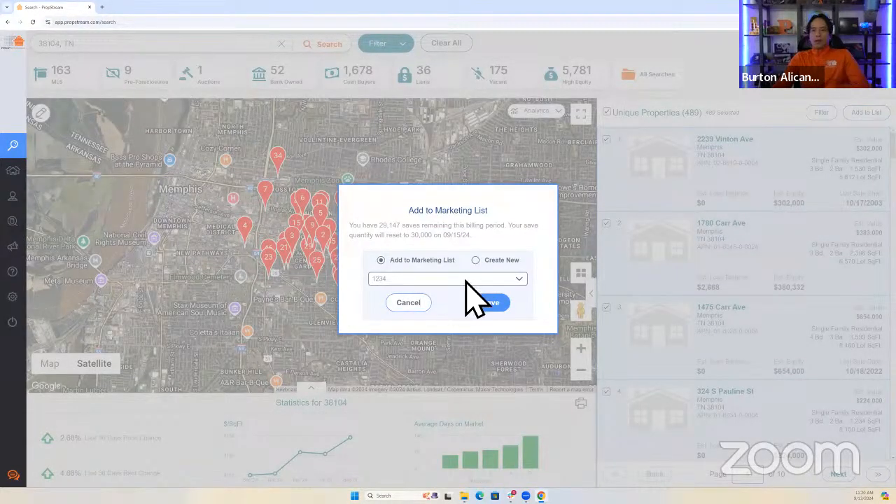
click(468, 281)
text(38104)
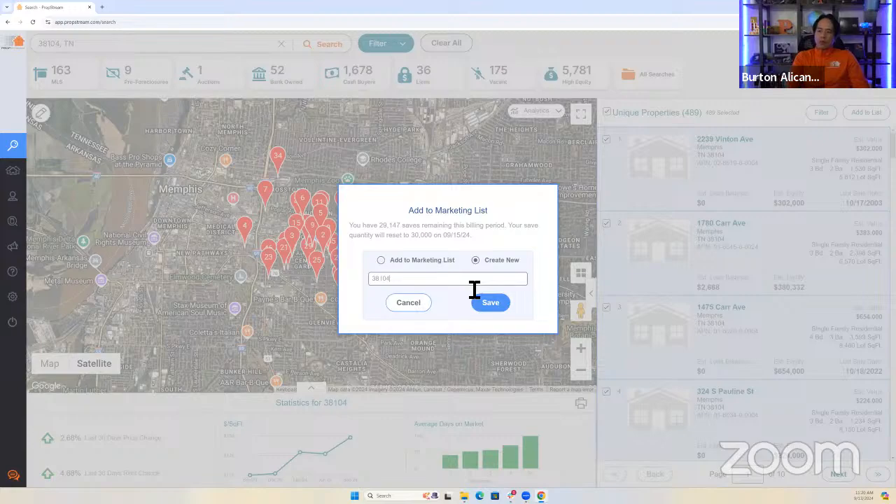
text( Tax list)
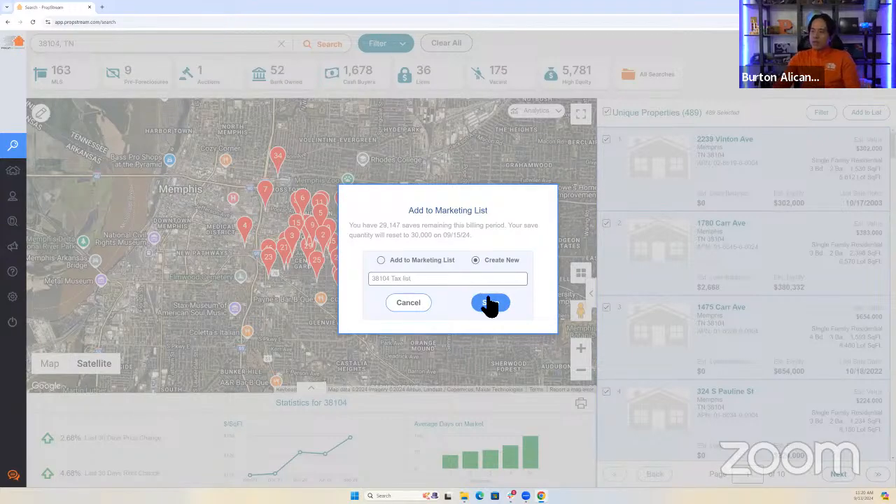
click(492, 301)
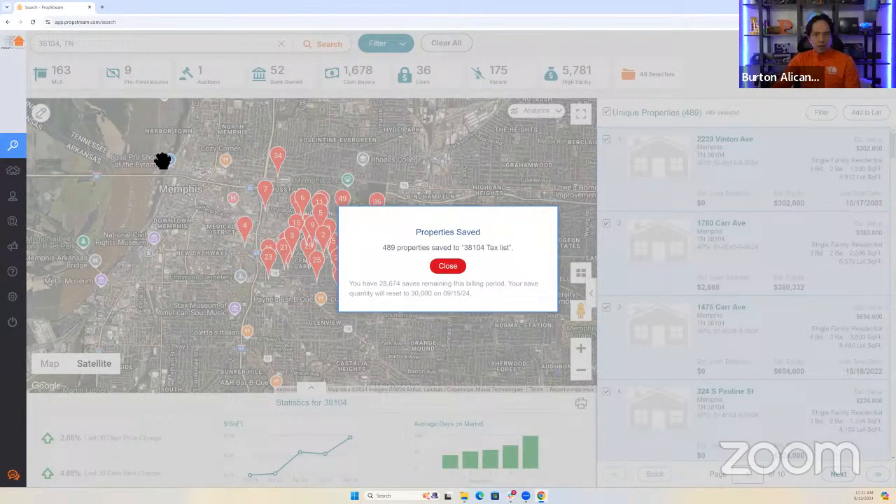
Step: Go to the saved properties and open the 38104 Tax list among the marketing lists
click(14, 169)
mouse_move(27, 173)
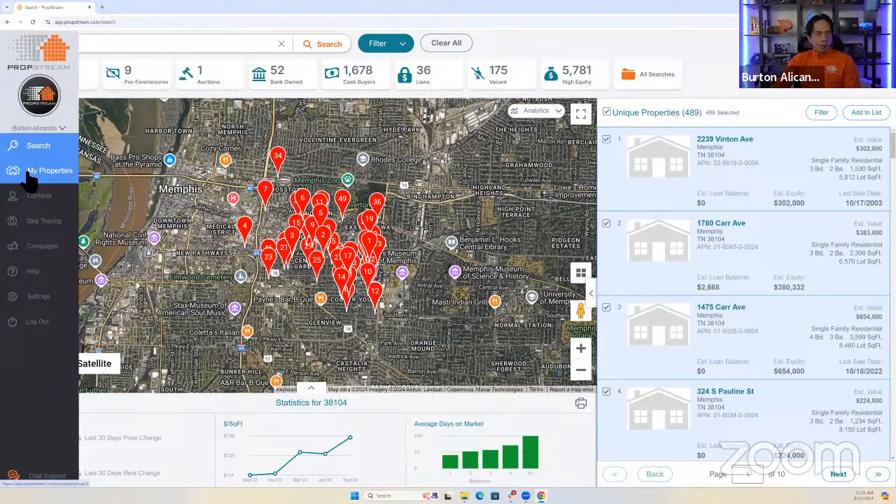
click(31, 175)
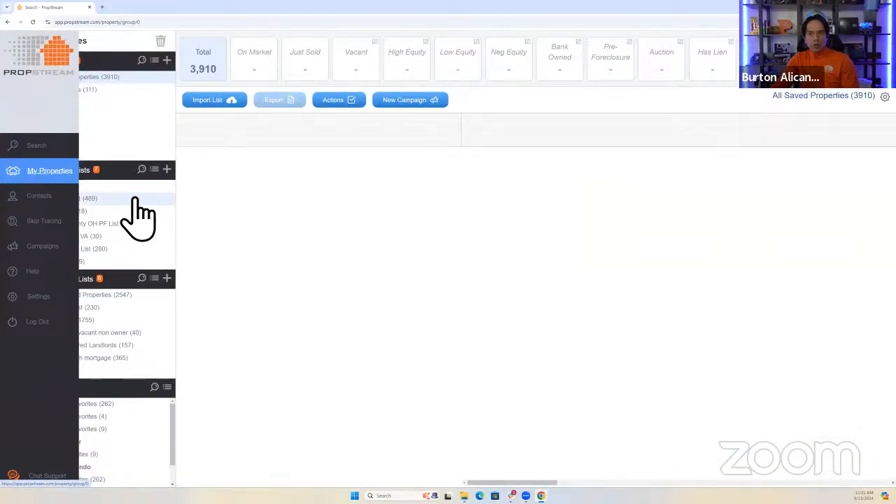
click(80, 249)
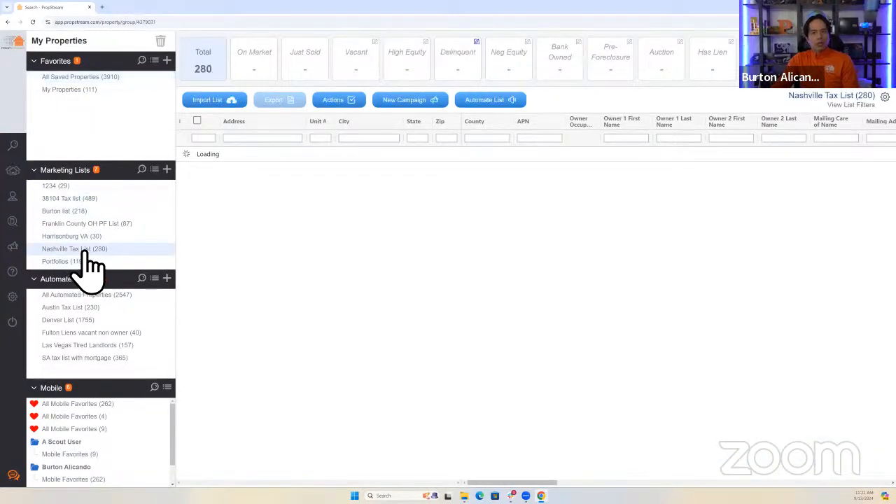
click(82, 199)
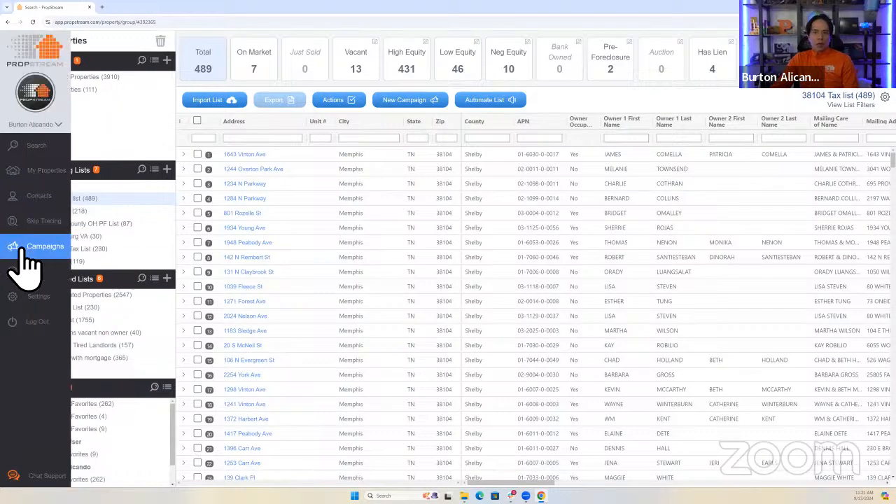
Step: Start a new marketing campaign and name it 38104
click(27, 253)
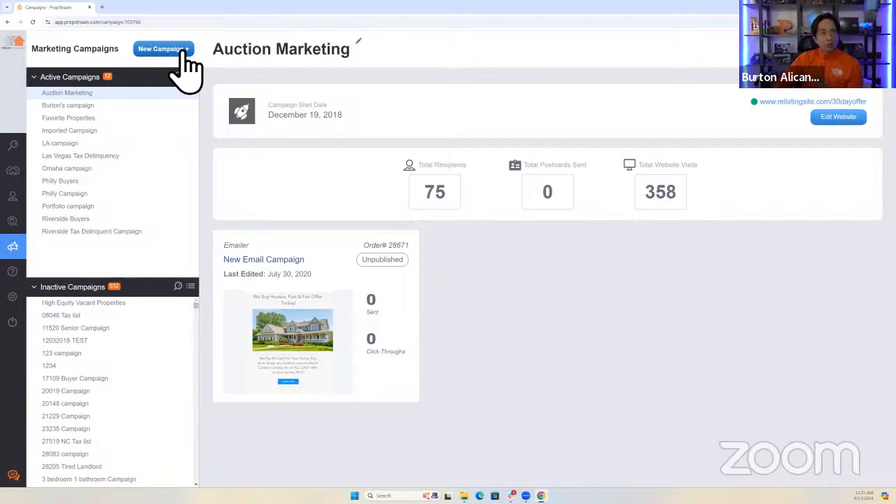
click(186, 55)
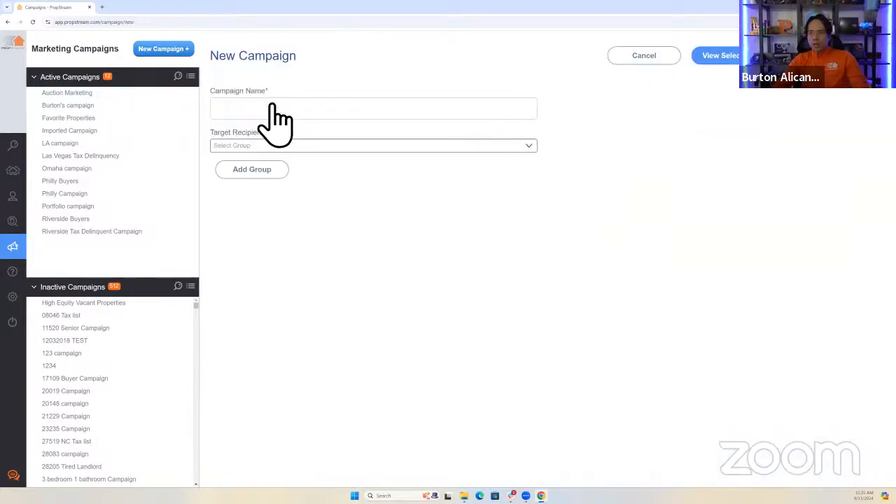
click(273, 110)
text(38104)
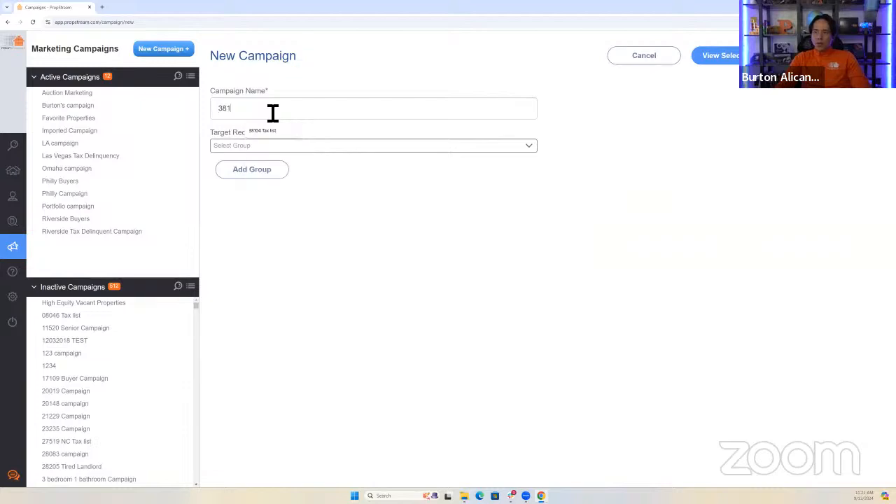
Step: Target the campaign at the 38104 Tax list, create it, and dismiss the suggested next actions
click(248, 145)
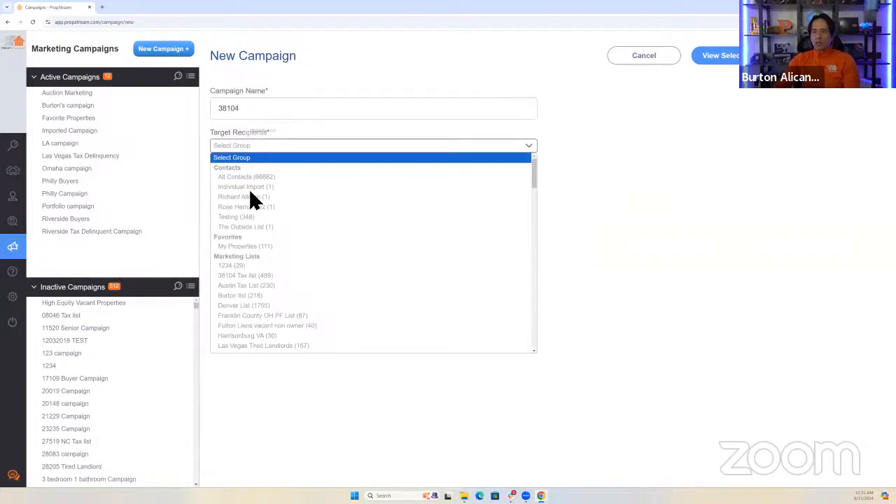
click(245, 275)
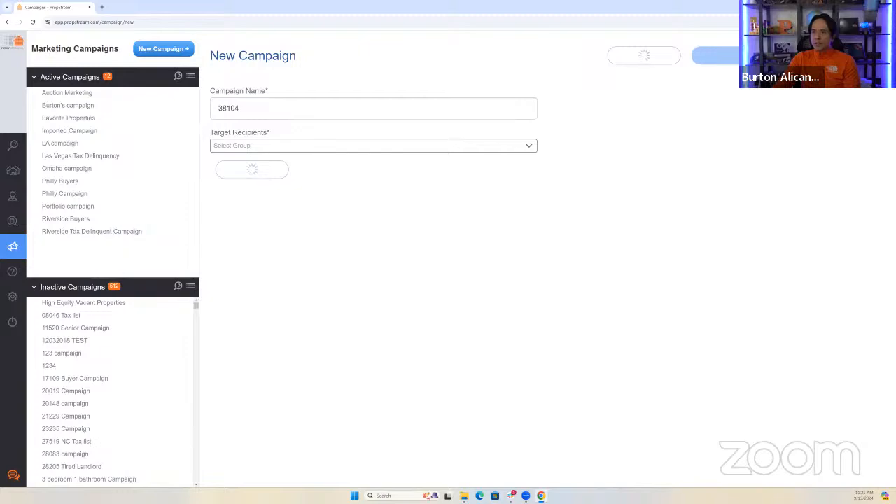
click(333, 148)
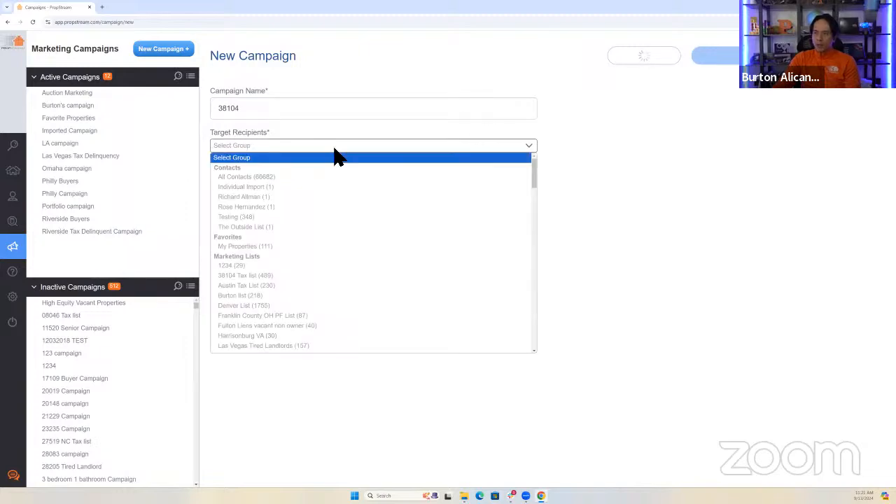
click(240, 285)
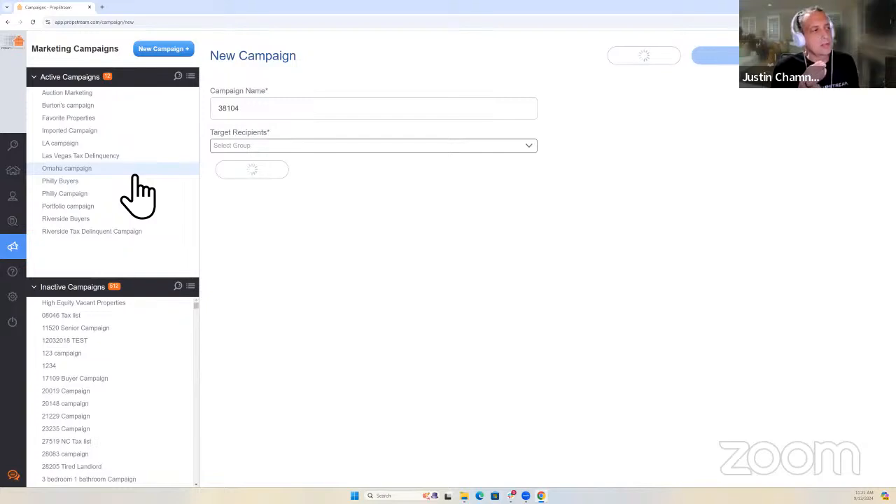
mouse_move(29, 158)
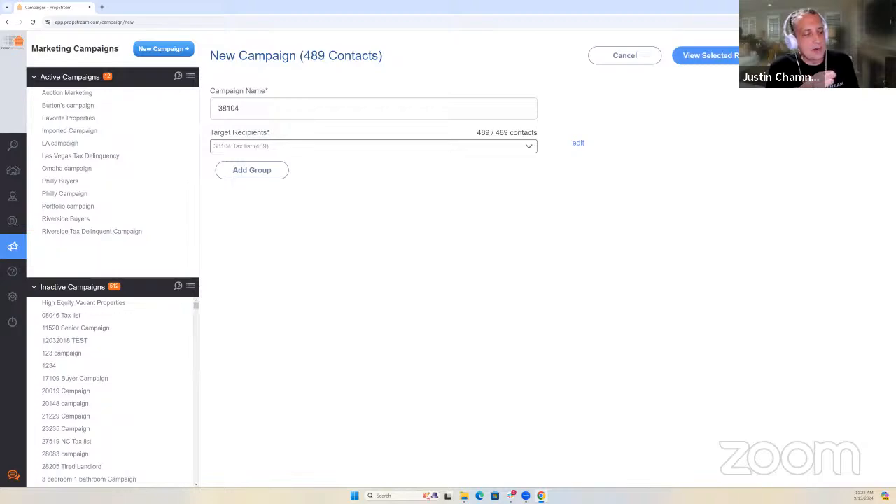
click(831, 55)
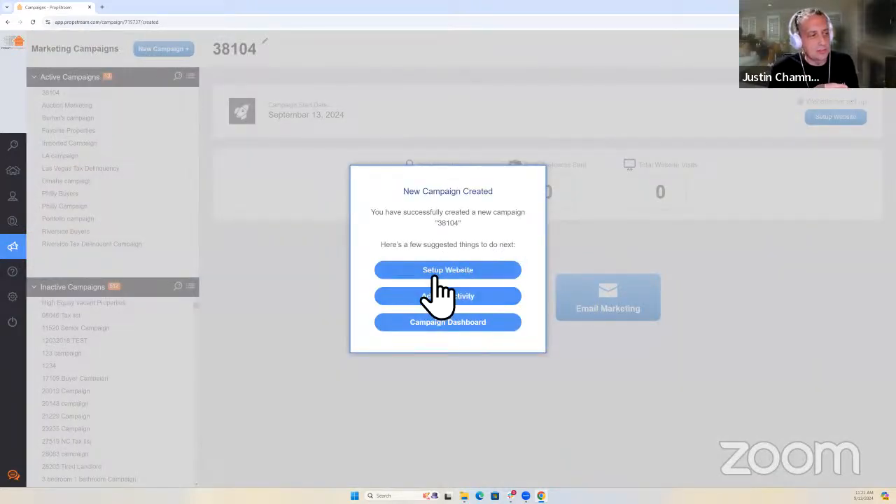
click(564, 257)
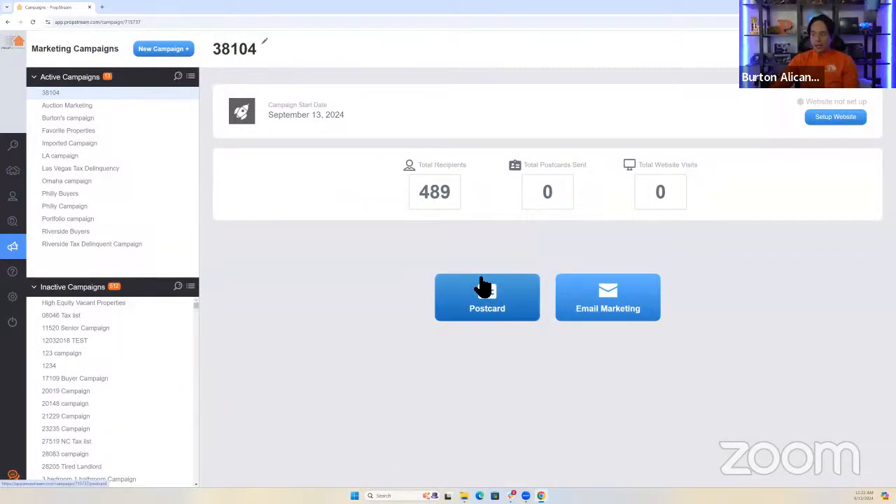
Step: Start a postcard for the 38104 campaign, review the pricing, and open the pre-defined templates for the 4.25"x6" size
click(485, 294)
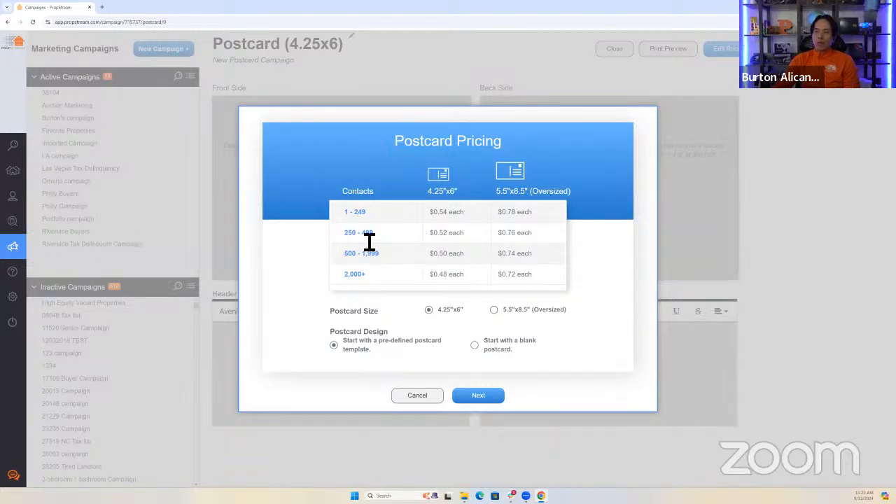
triple_click(432, 234)
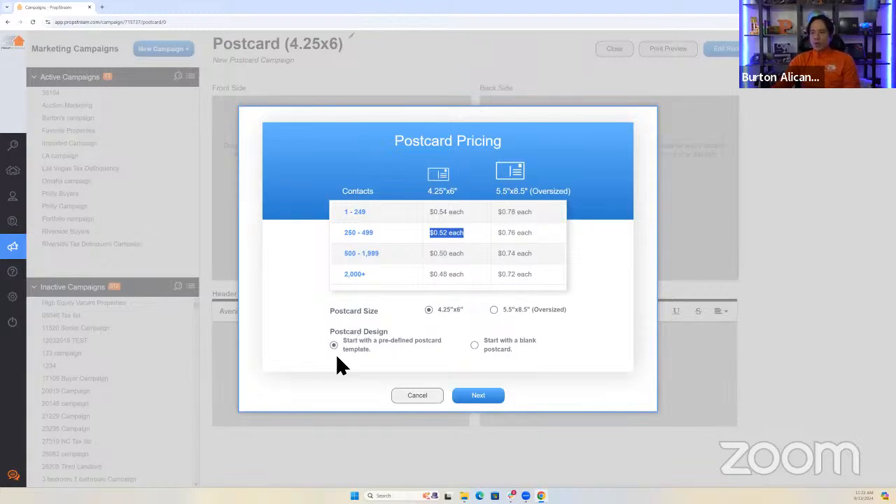
click(474, 345)
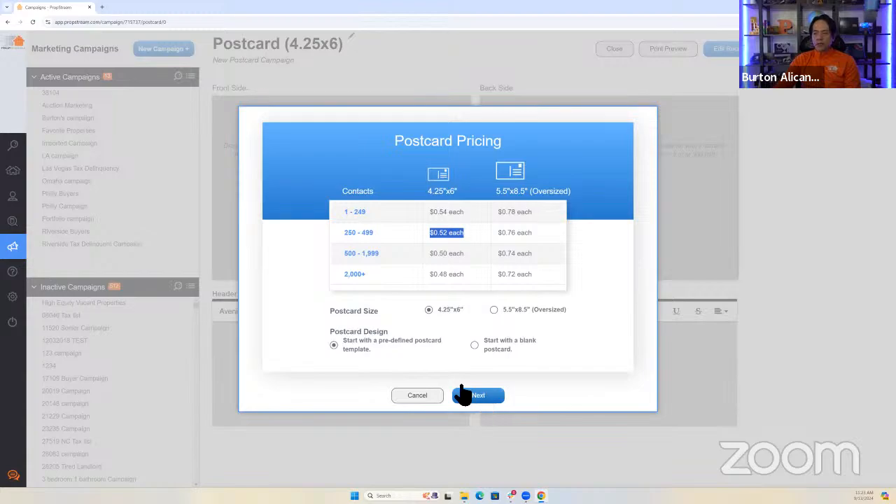
click(331, 356)
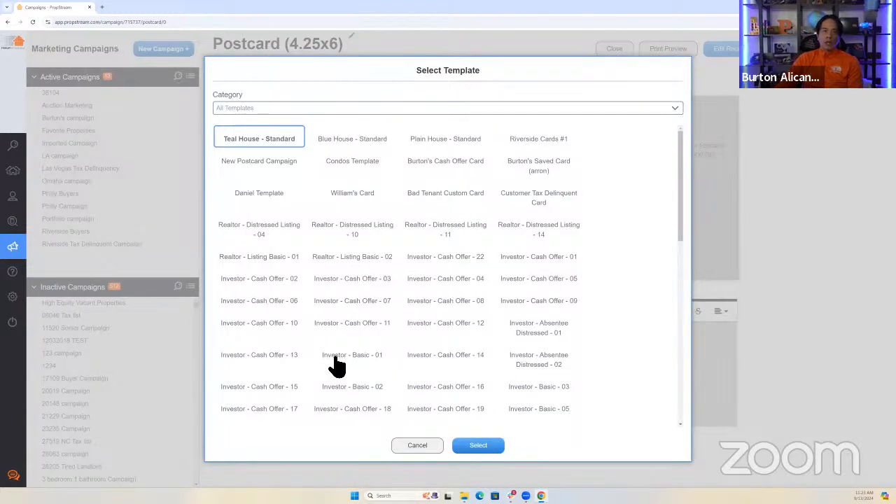
Step: Browse the pre-defined postcard templates, cancel the postcard, and return to the campaign overview
scroll(331, 354, down, 2)
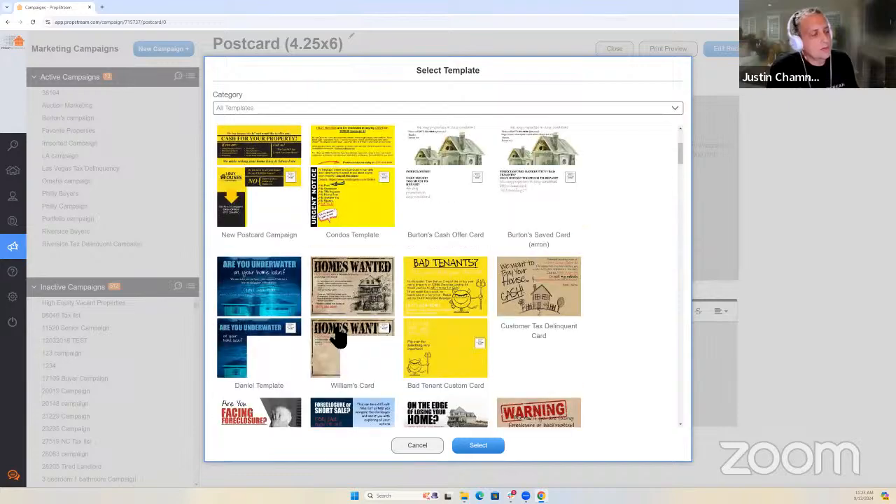
scroll(336, 340, down, 4)
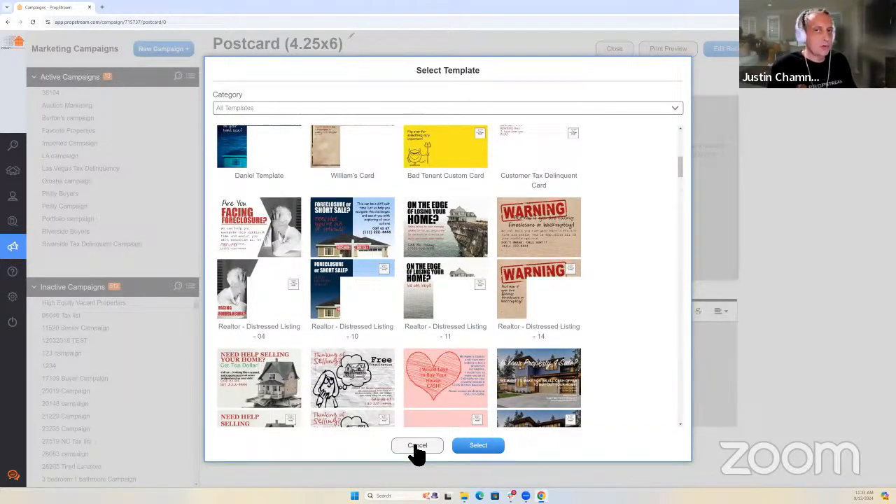
click(416, 448)
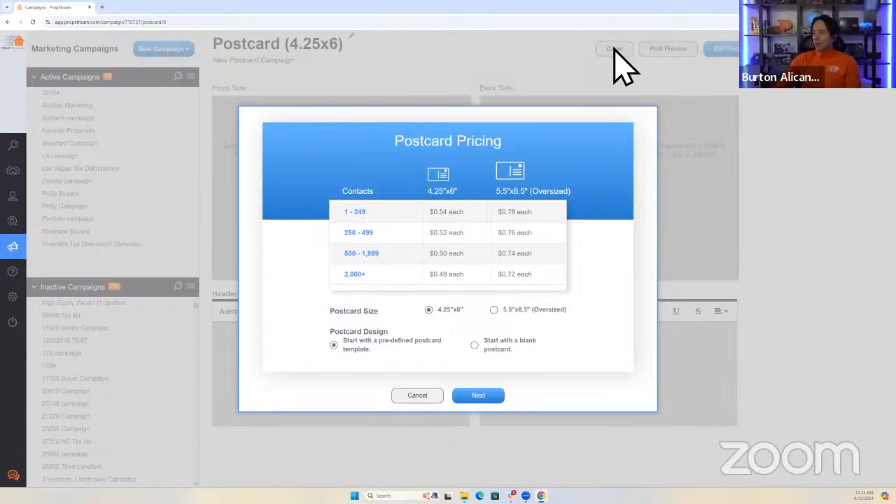
click(420, 397)
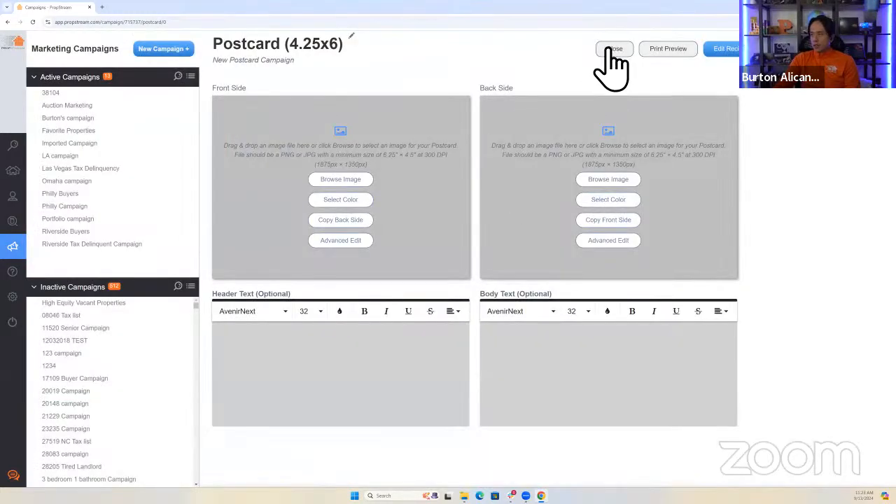
click(608, 49)
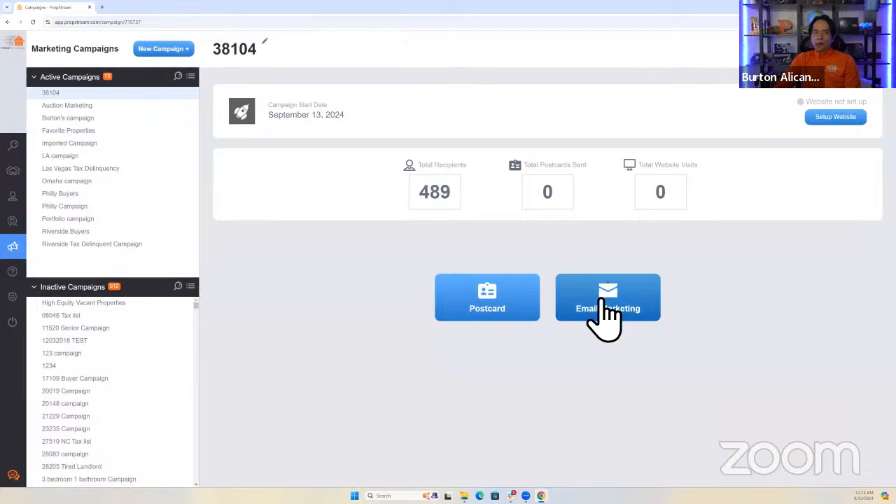
Step: Open the campaign's email marketing settings, try "Act now" as the subject line, and clear it
click(603, 301)
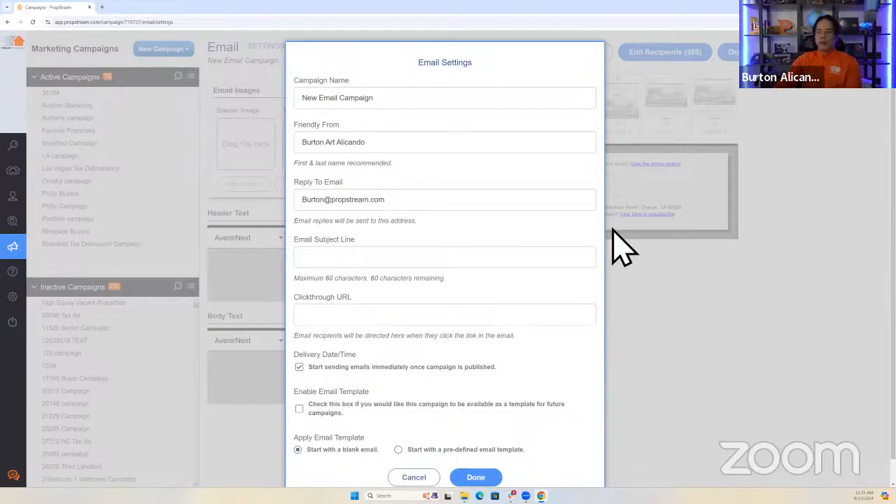
double_click(319, 240)
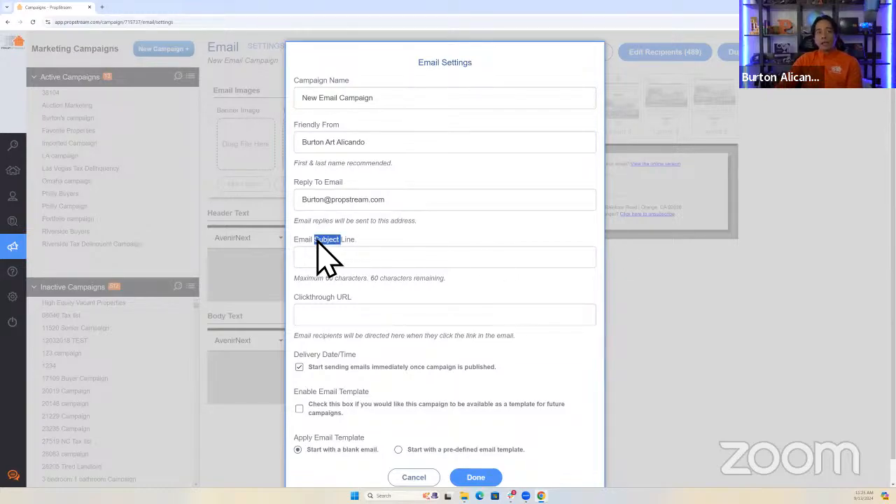
triple_click(325, 240)
click(335, 264)
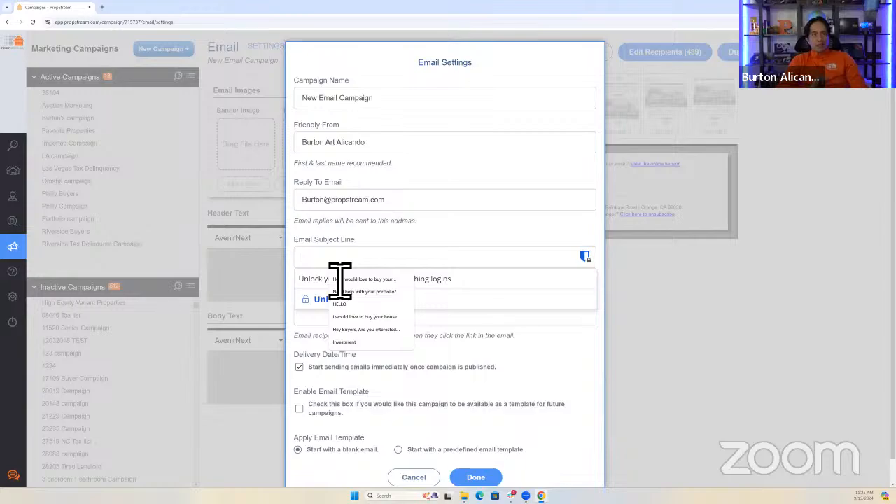
text(Act now)
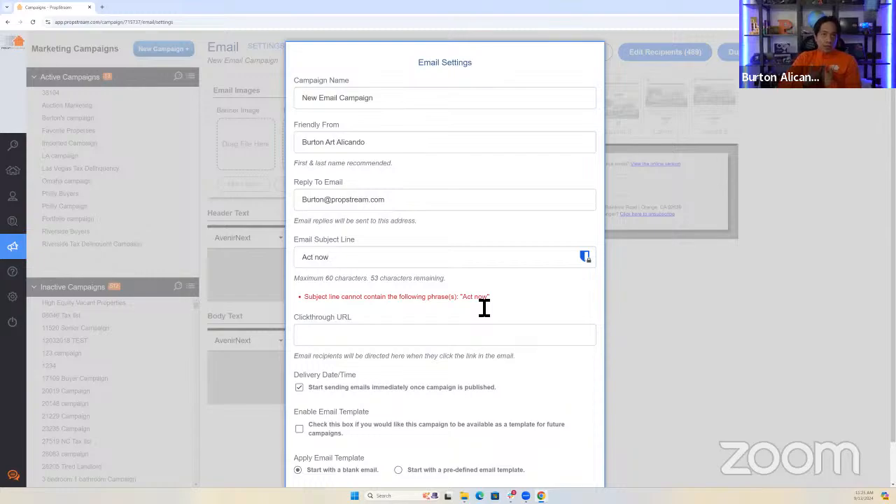
key(BackSpace)
key(BackSpace)
key(BackSpace)
key(BackSpace)
key(BackSpace)
key(BackSpace)
key(BackSpace)
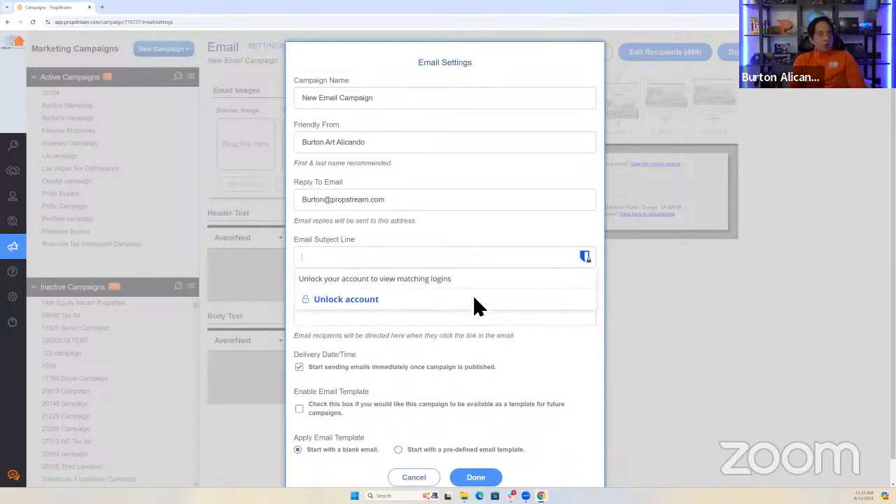
Step: Try "Investment" as the email subject line, clear it, and return to the campaign overview
text(Investment)
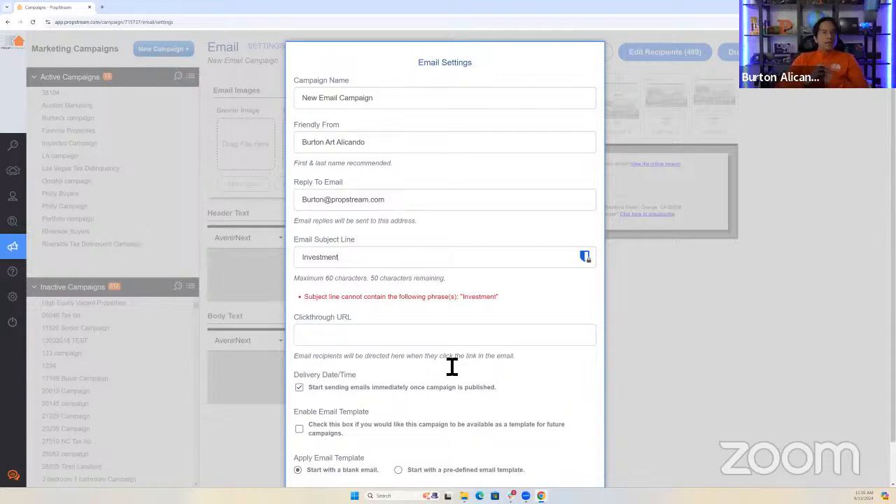
key(BackSpace)
key(BackSpace)
key(BackSpace)
key(BackSpace)
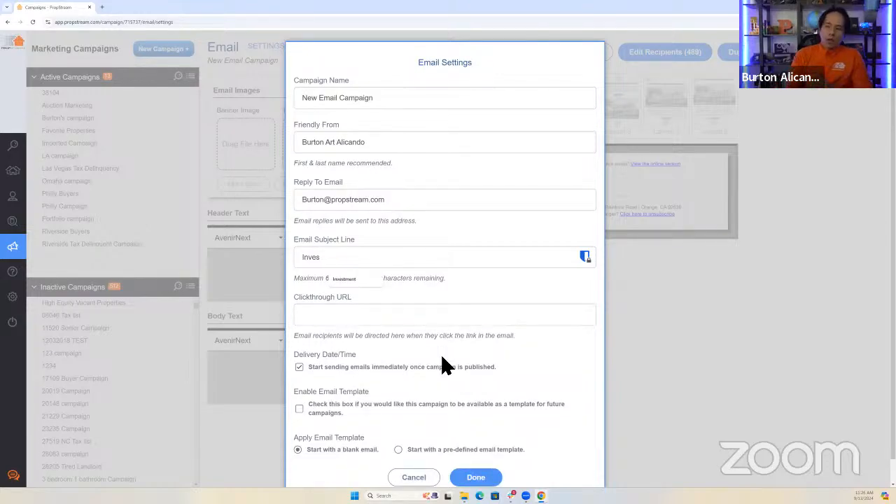
key(BackSpace)
key(BackSpace)
key(BackSpace)
key(BackSpace)
key(BackSpace)
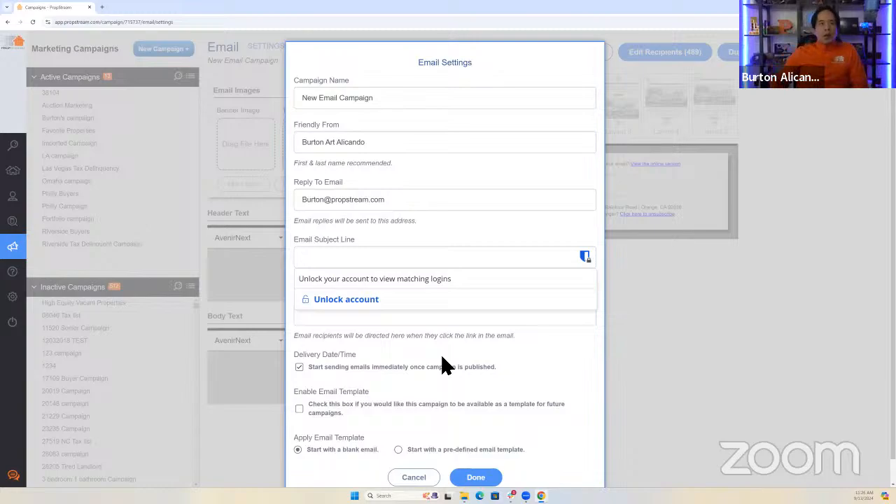
click(744, 238)
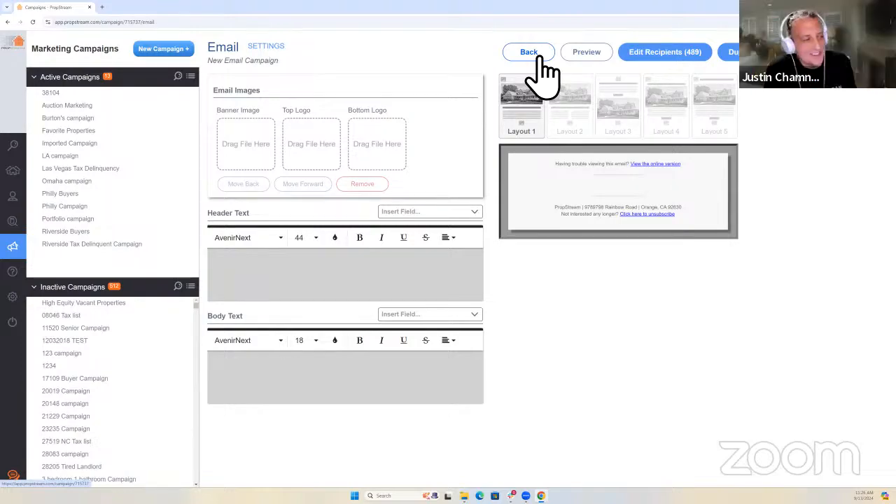
click(543, 57)
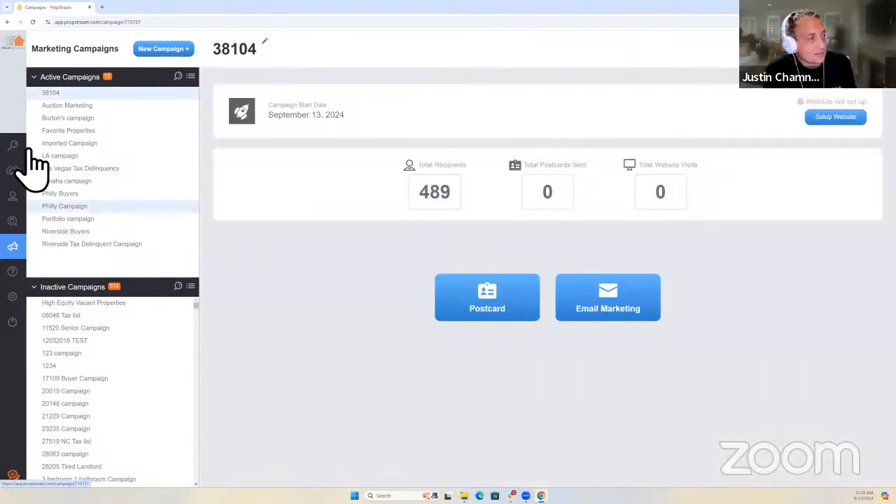
Step: Go back to the 38104 property search and view the quick list choices in the search filter
click(29, 150)
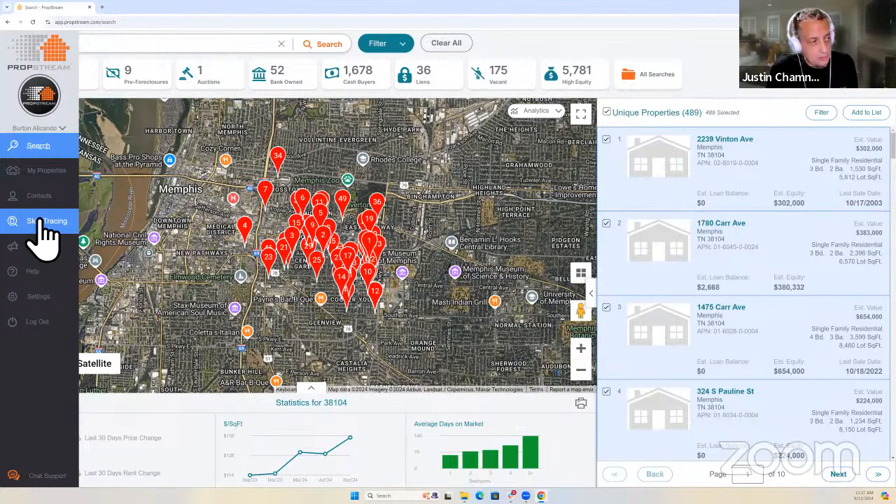
click(376, 47)
click(263, 120)
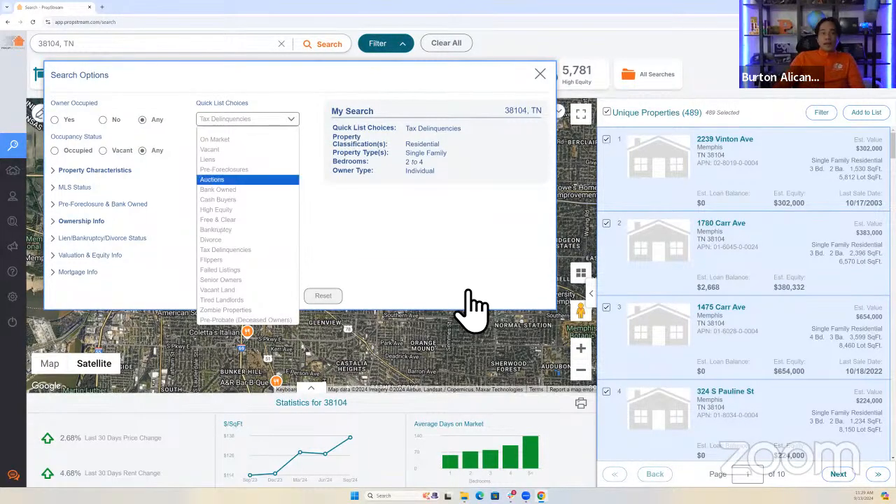
Step: Open the first property in the 38104 results and examine the owner versus renter percentages in its demographics
click(742, 138)
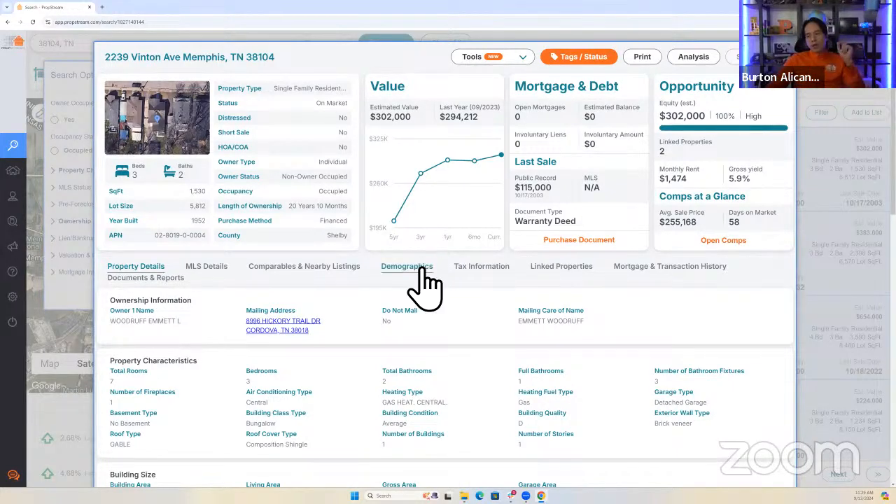
click(422, 268)
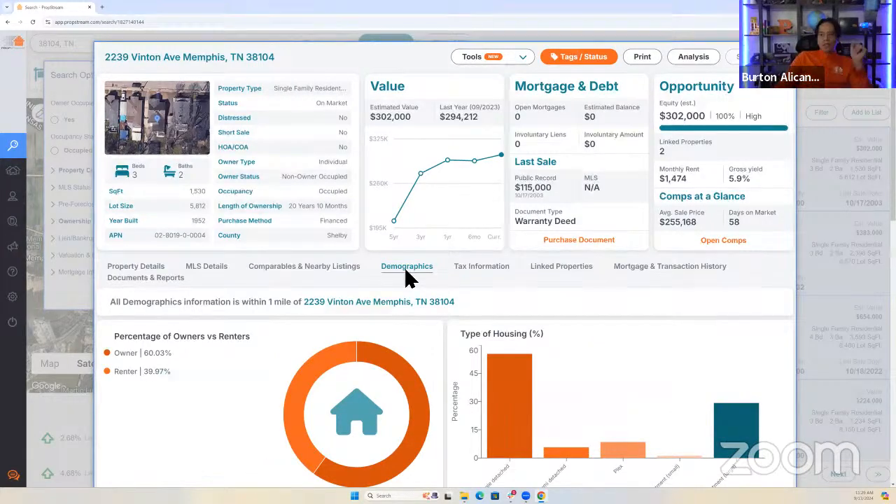
scroll(413, 276, down, 1)
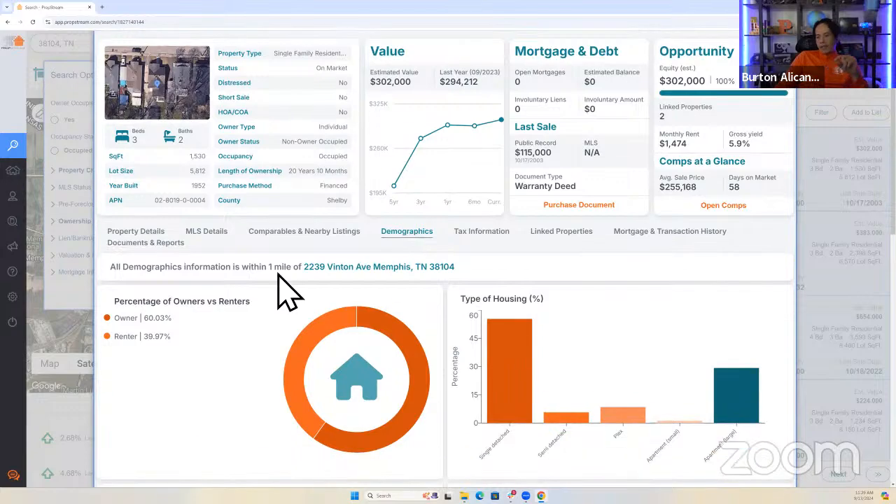
triple_click(465, 274)
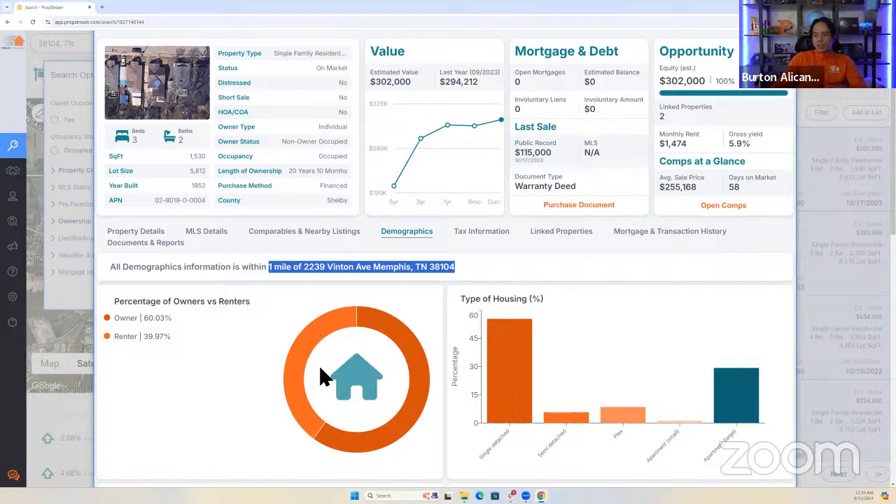
scroll(160, 310, down, 1)
click(148, 247)
drag(148, 247, 162, 256)
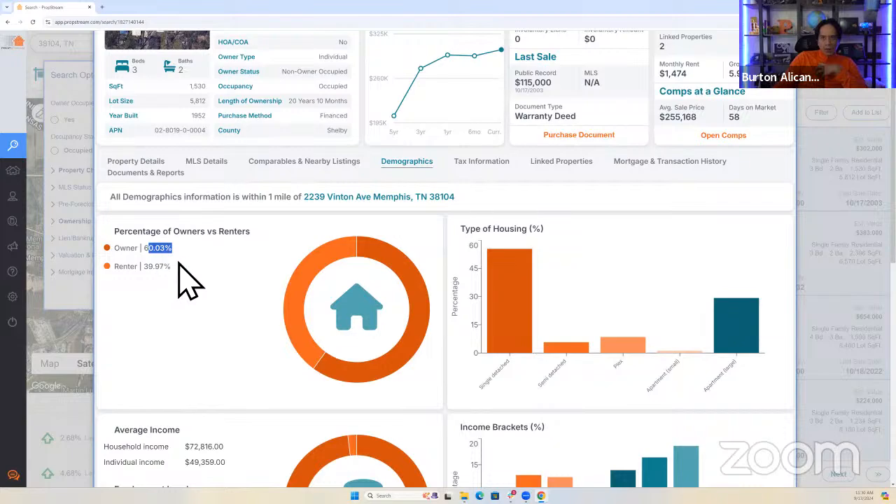
drag(174, 266, 145, 267)
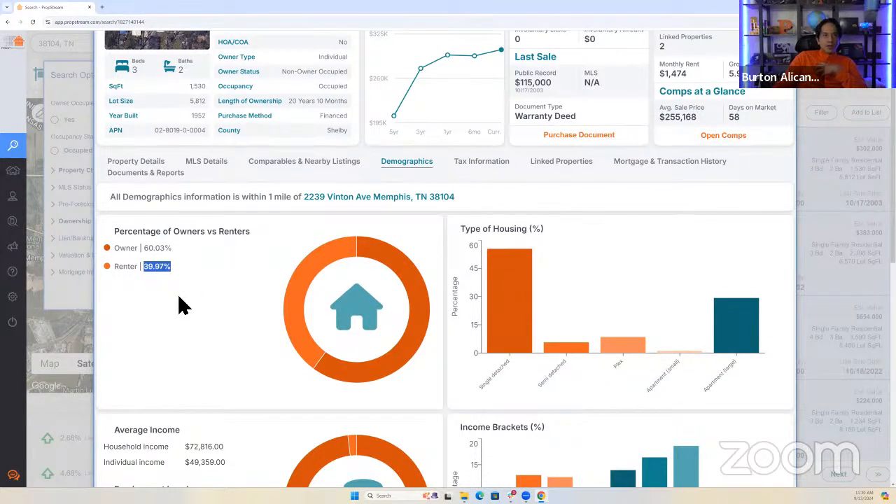
Step: Examine the housing, income, household, age, education and commute demographics around the property, and return to its overview
scroll(253, 298, down, 2)
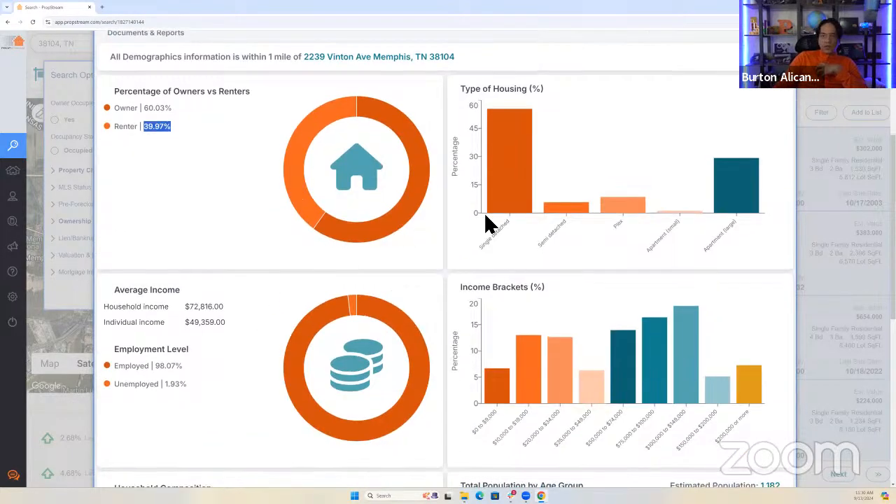
scroll(486, 273, down, 2)
scroll(480, 298, down, 3)
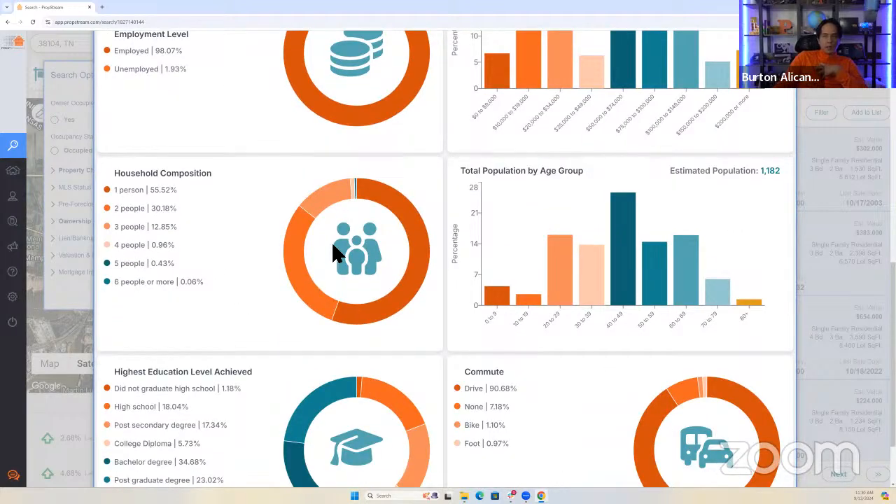
mouse_move(404, 296)
scroll(429, 292, down, 1)
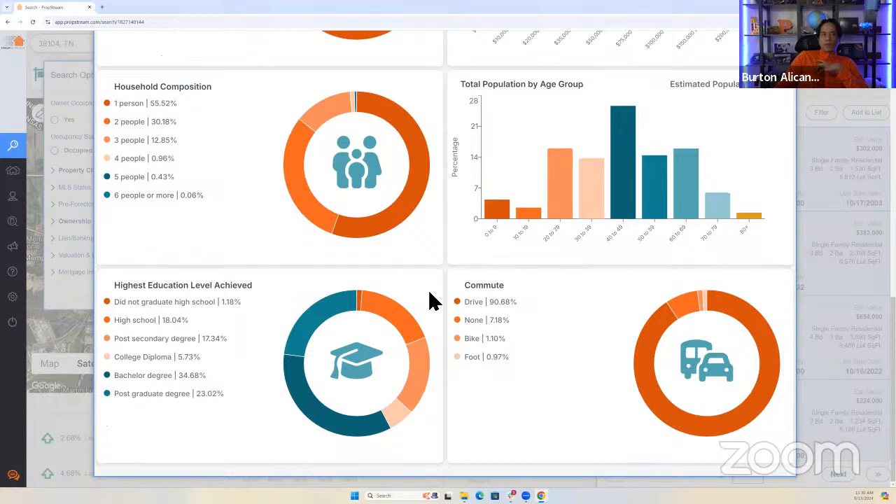
scroll(431, 295, up, 8)
scroll(420, 280, up, 2)
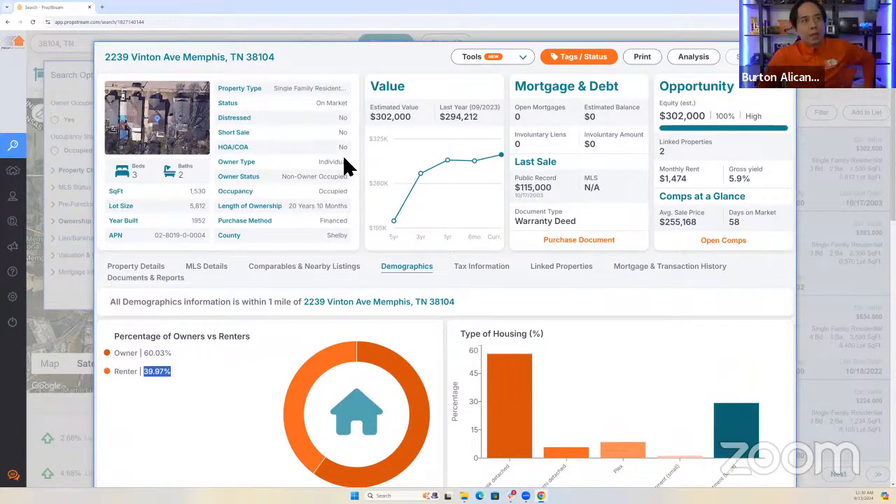
mouse_move(422, 166)
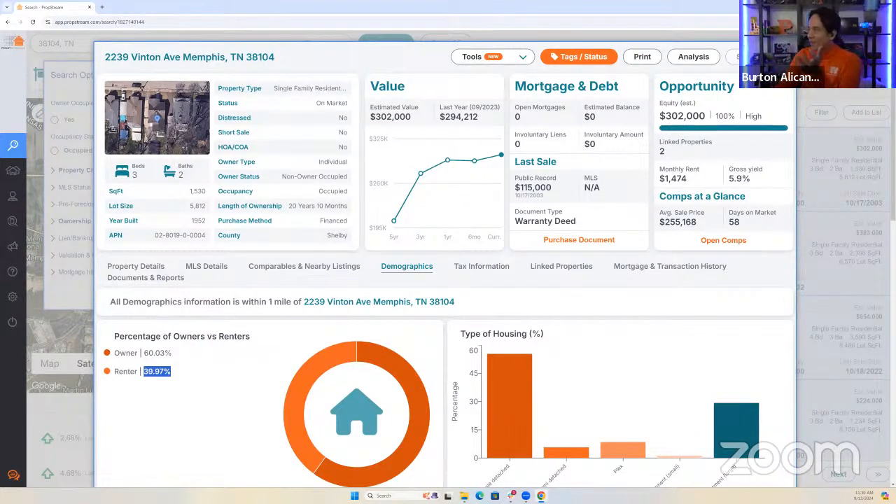
click(777, 68)
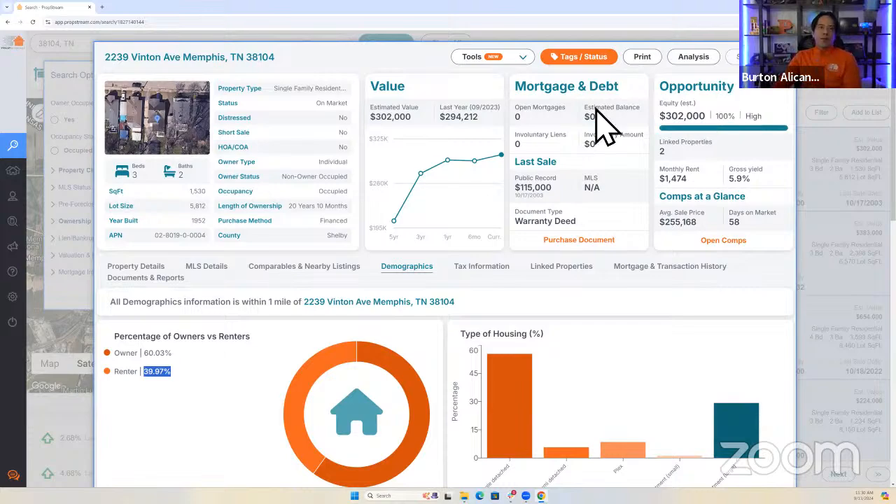